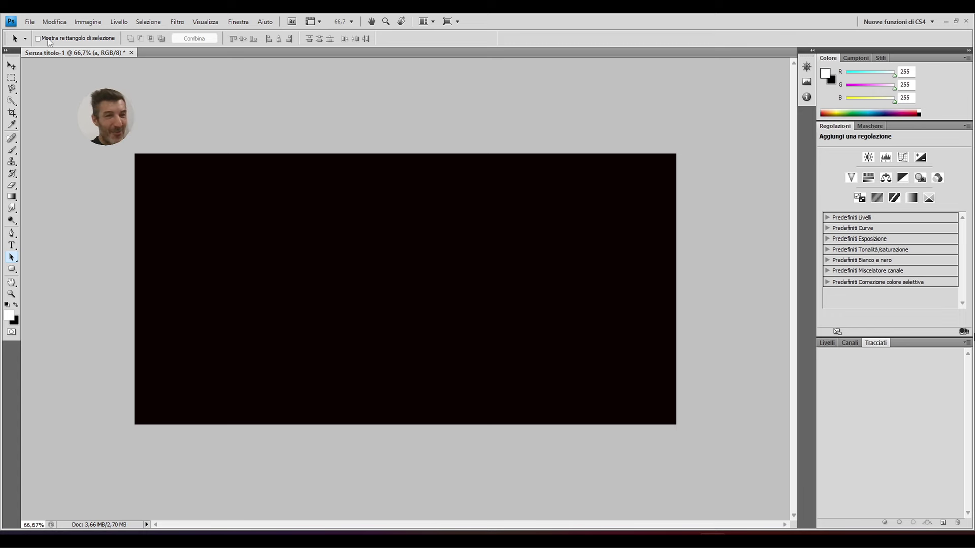
Step: Create a new white document 2000 pixels wide by 1000 pixels high via File > Nuovo
left_click(28, 23)
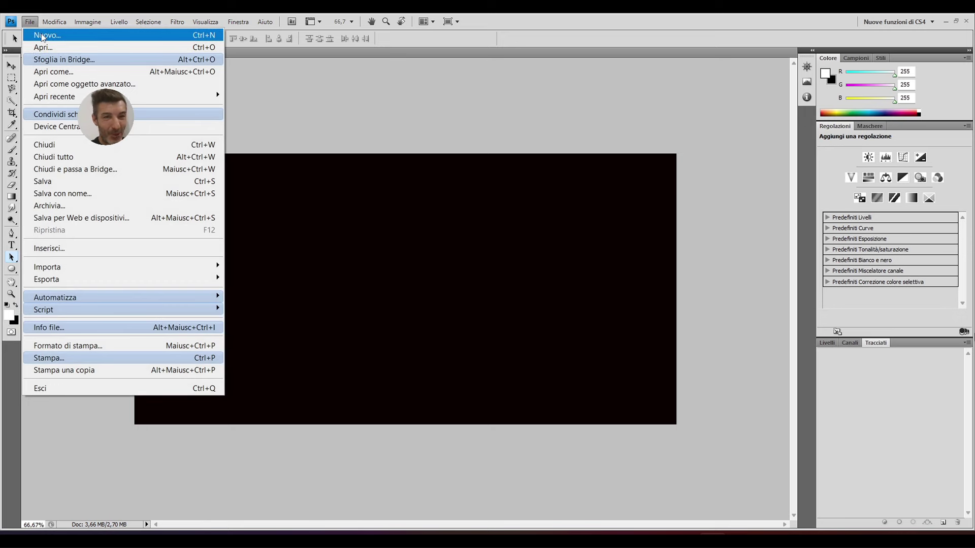
left_click(42, 37)
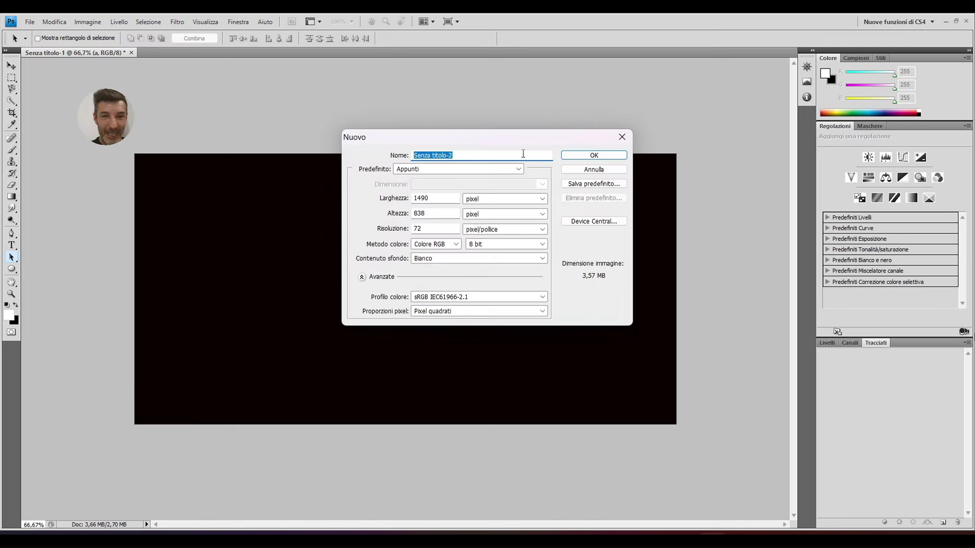
double_click(442, 198)
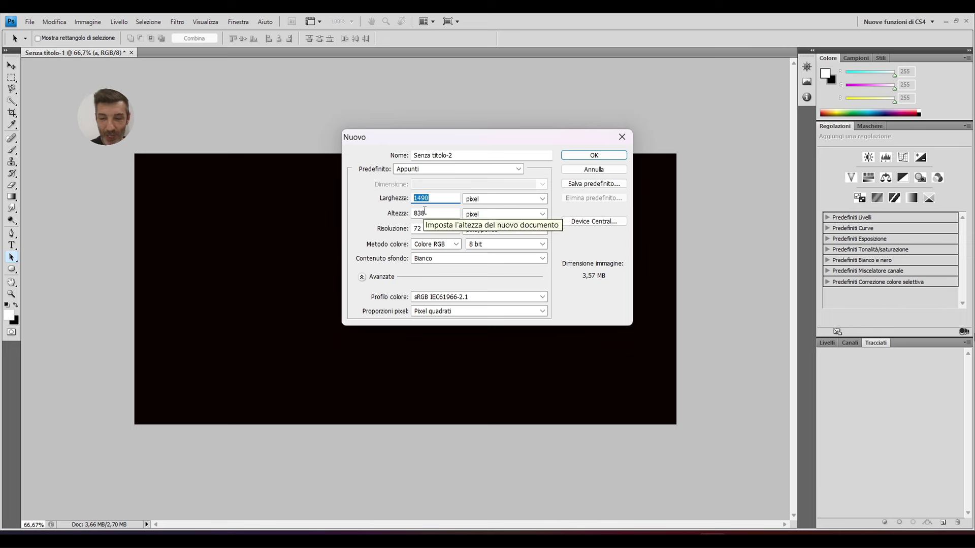
type("2000")
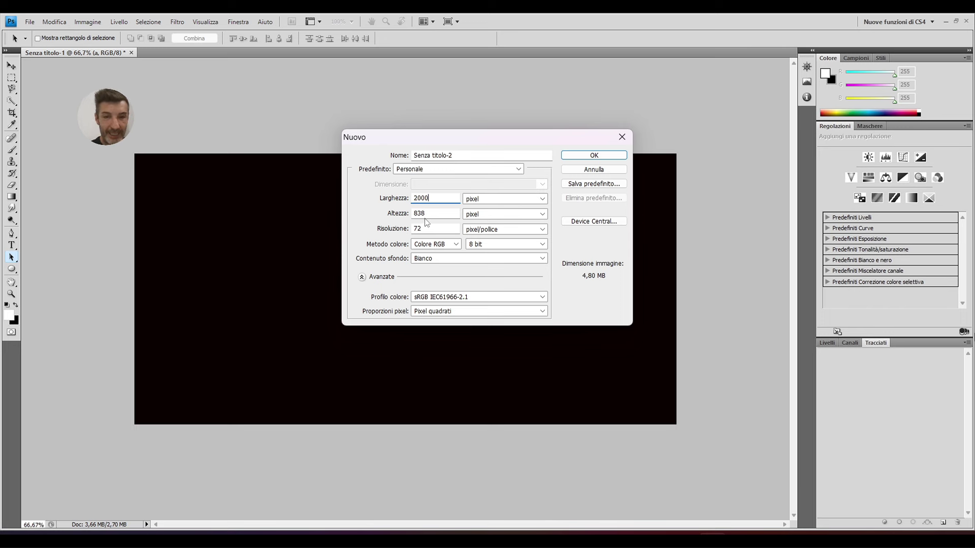
left_click_drag(431, 214, 396, 213)
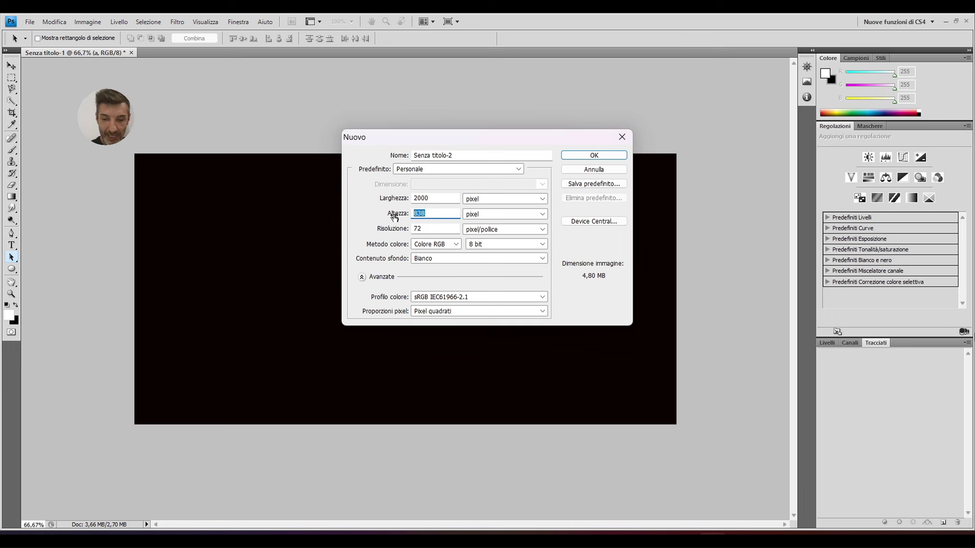
type("1000")
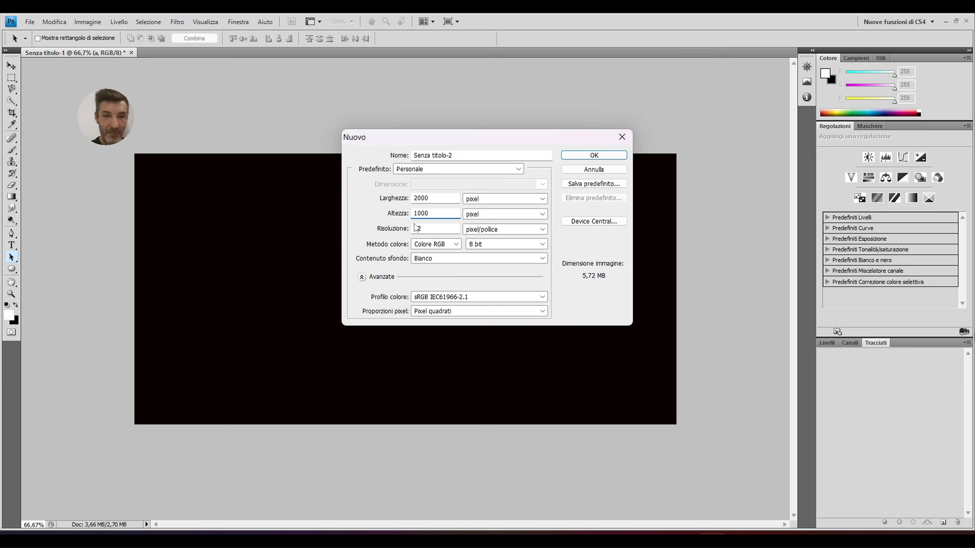
left_click(594, 155)
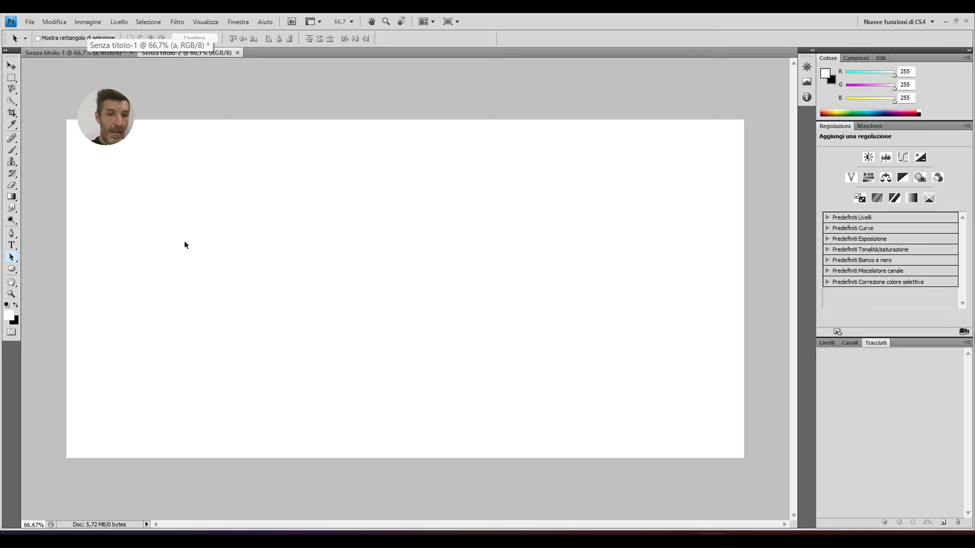
Step: Fill the entire new canvas with near-black colour 0b0101 using Modifica > Riempi
left_click(55, 22)
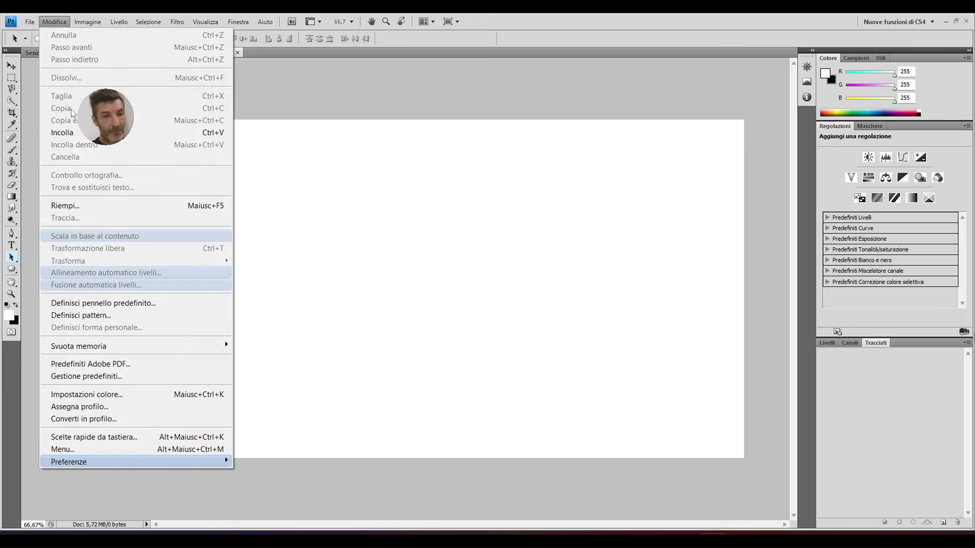
left_click(94, 204)
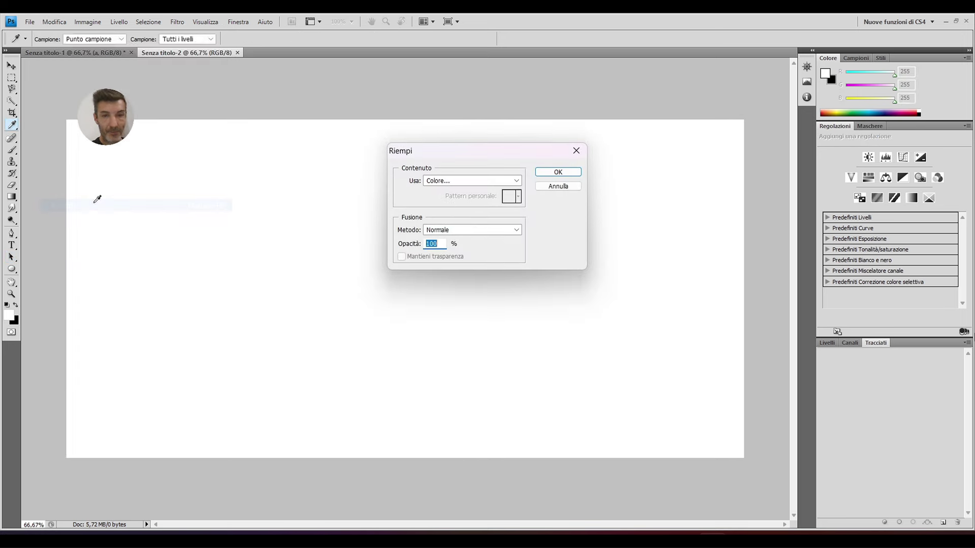
left_click(517, 181)
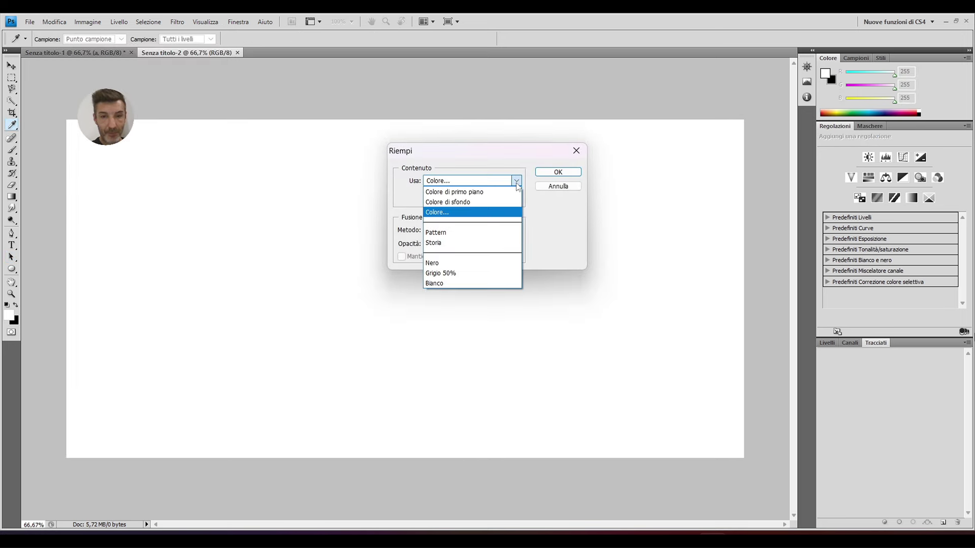
left_click(500, 214)
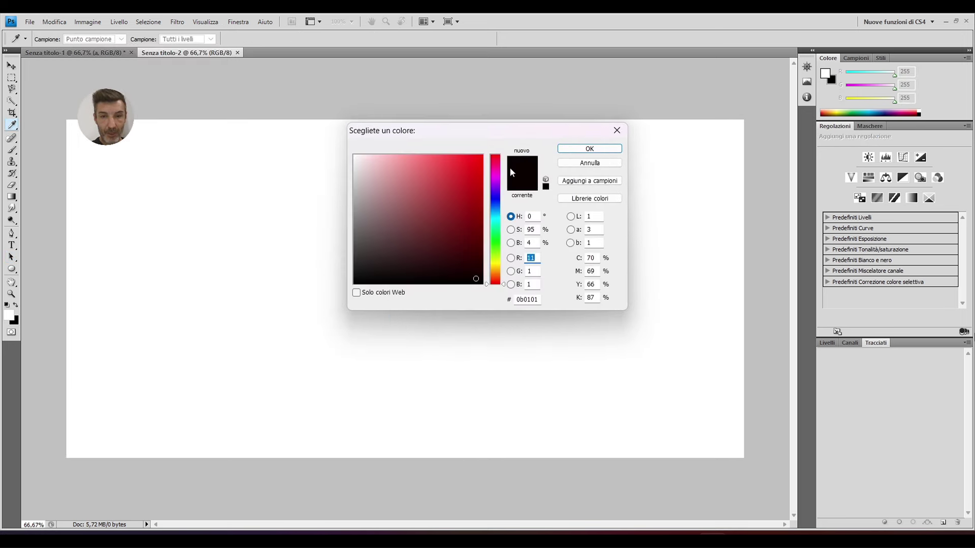
left_click(589, 149)
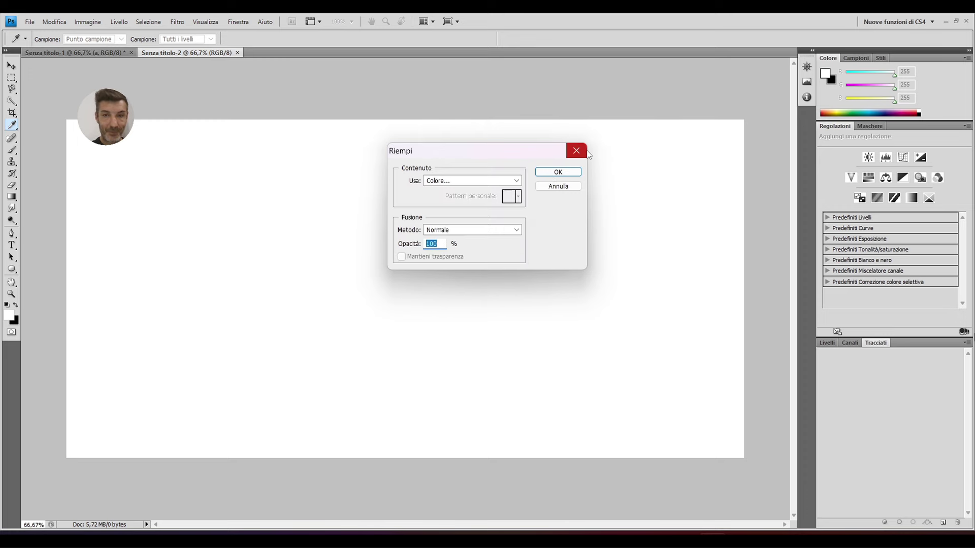
left_click(558, 172)
key("a")
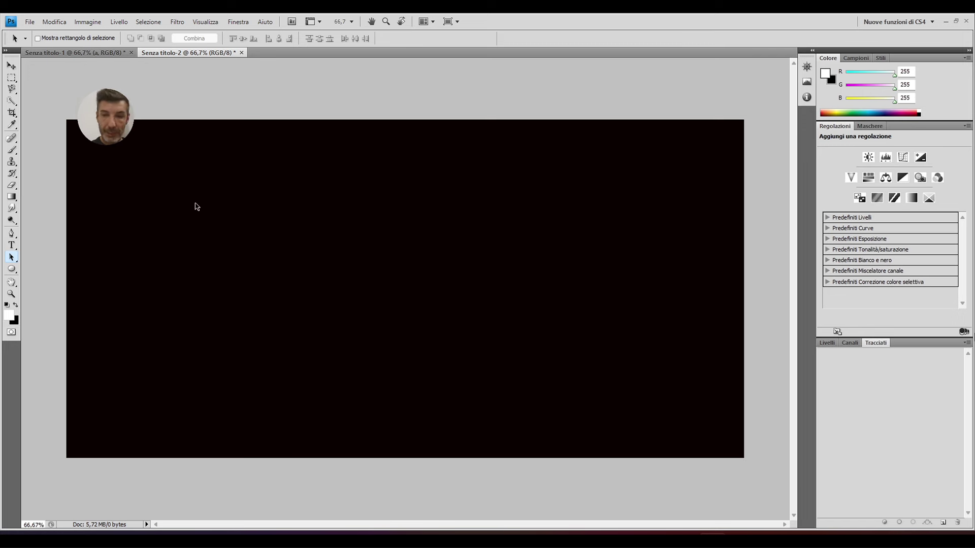
Step: Start a text layer on the canvas with the Type tool and set the font to Trajan Pro
left_click(14, 247)
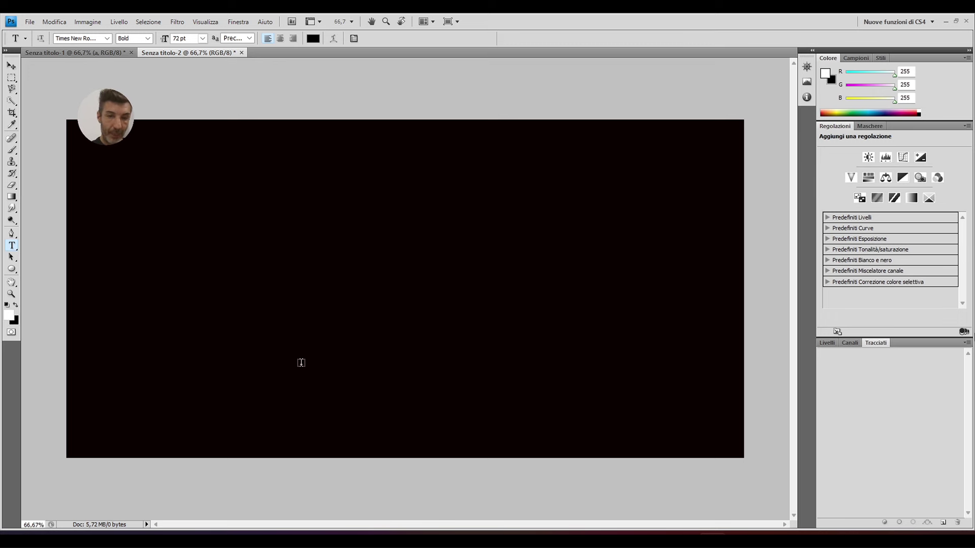
left_click(316, 381)
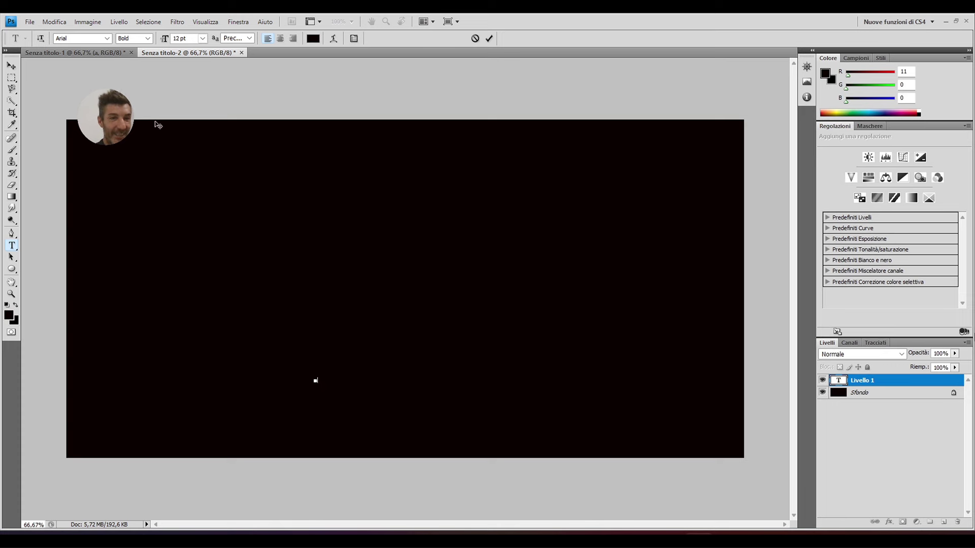
left_click(107, 39)
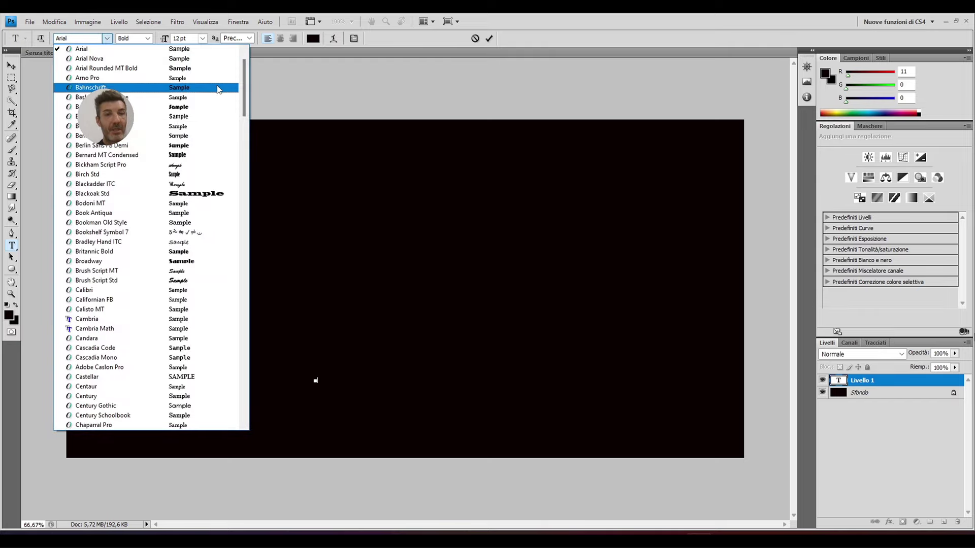
left_click_drag(245, 84, 247, 327)
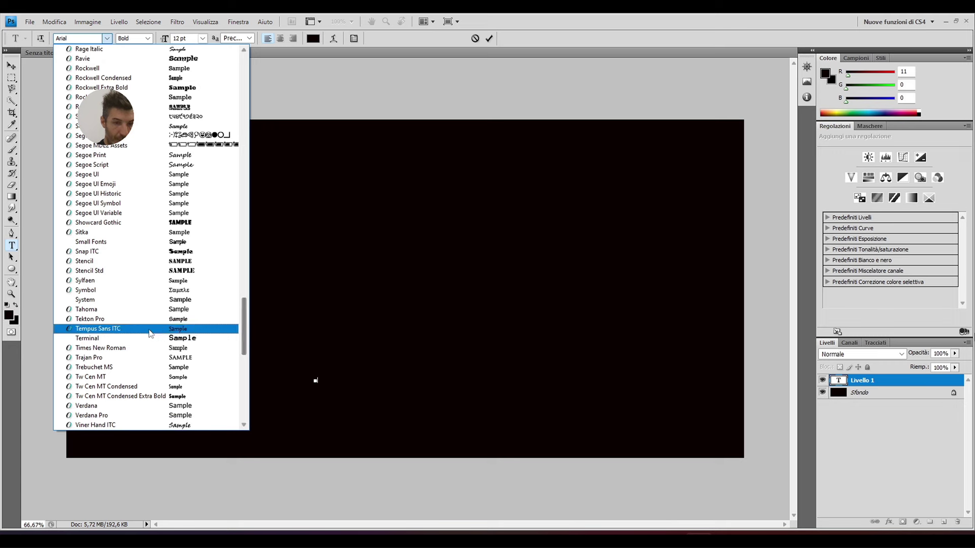
left_click(120, 358)
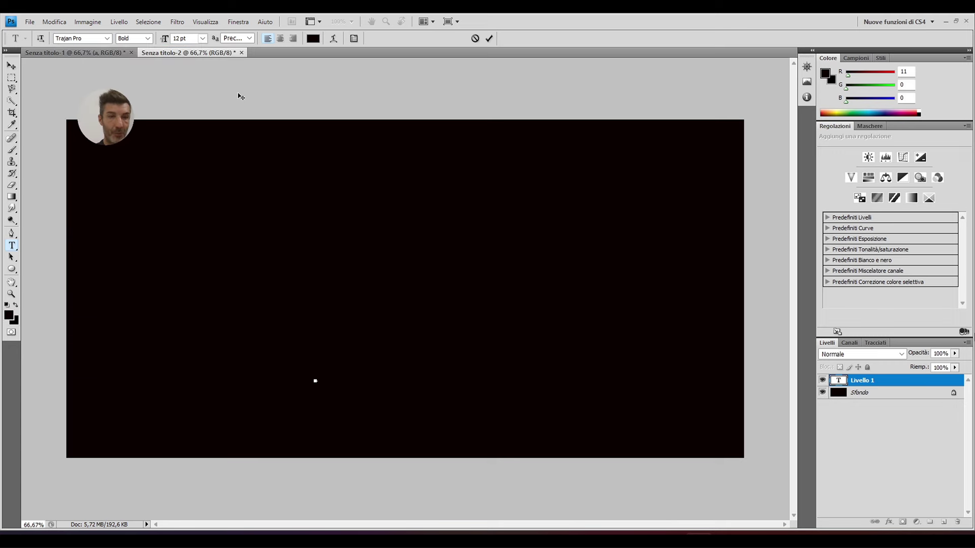
Step: Set the text colour to near-white fdfafa and the font size to 60 pt
left_click(313, 43)
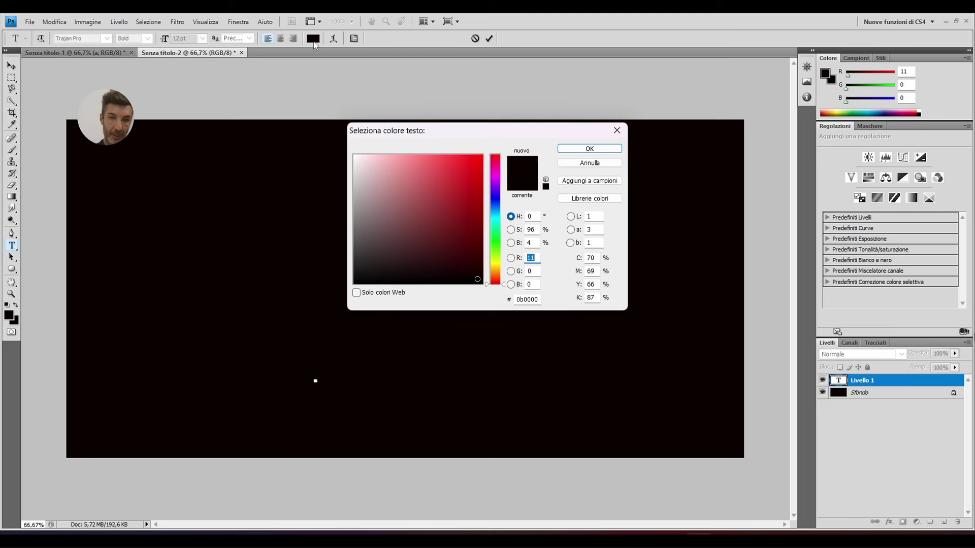
left_click(355, 155)
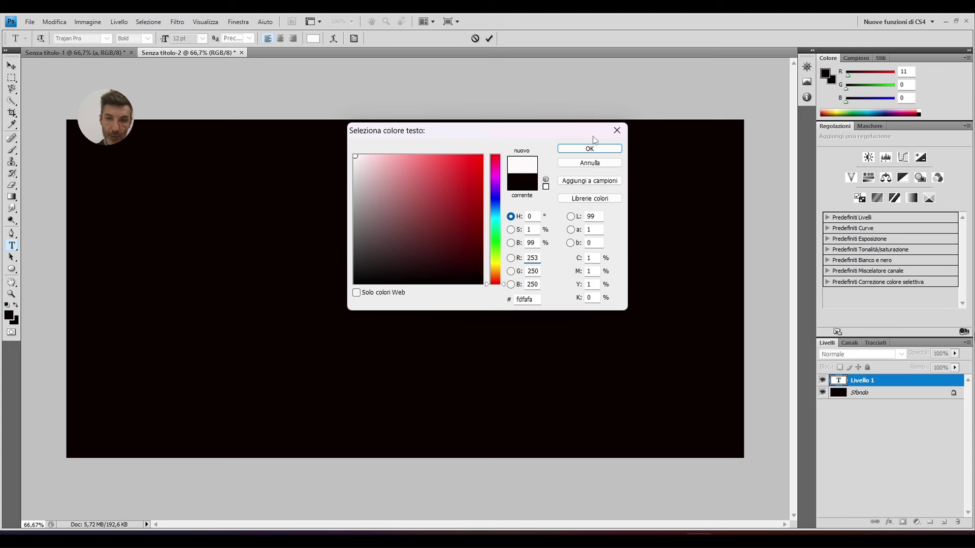
left_click(590, 148)
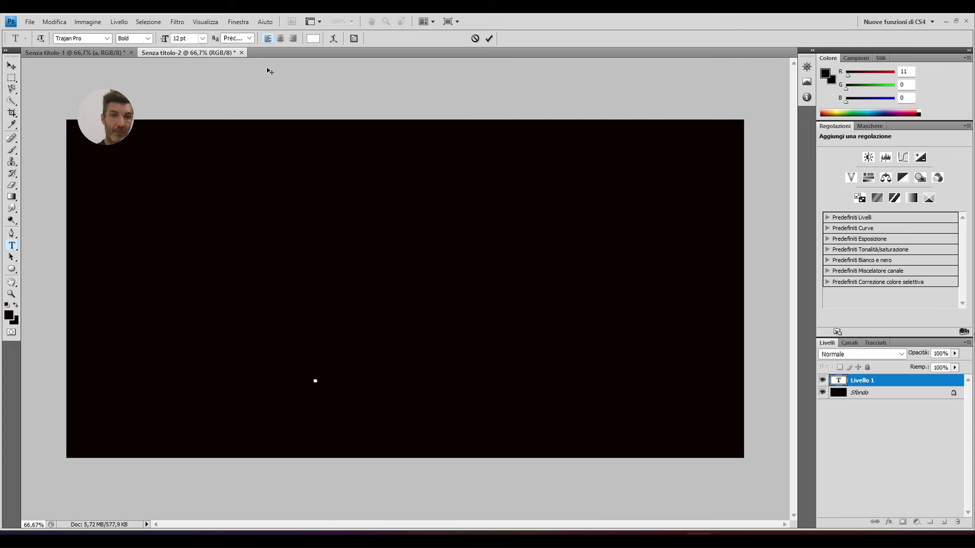
left_click(203, 38)
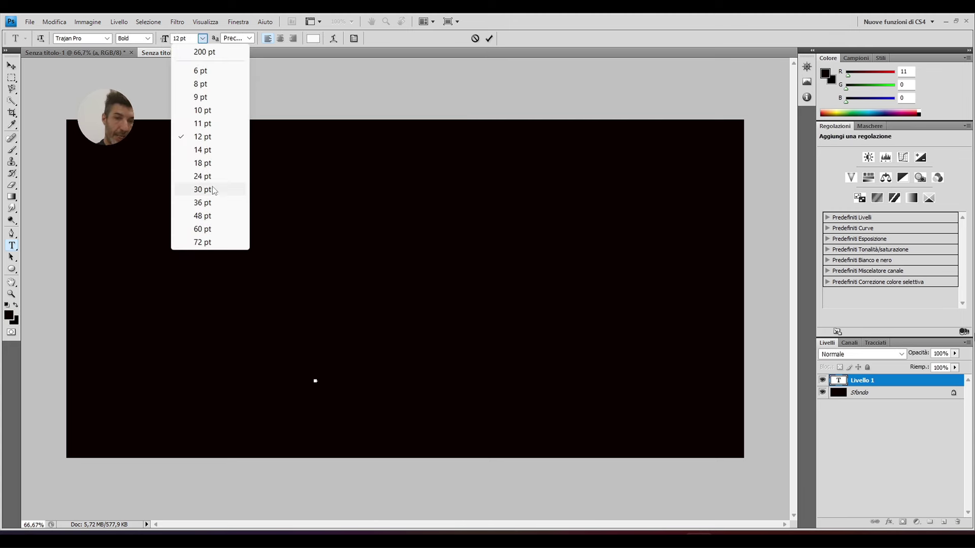
left_click(211, 228)
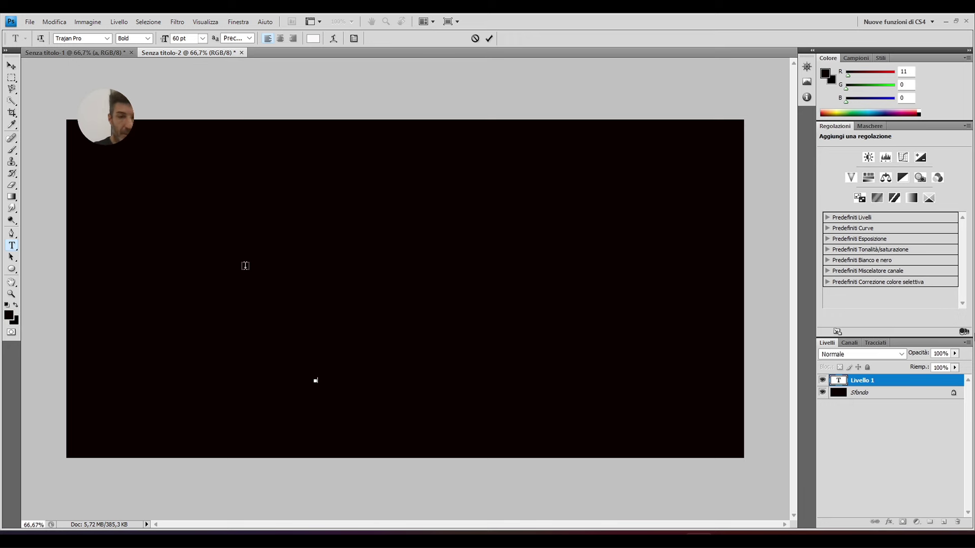
Step: Type 'FABRY' and commit it as its own text layer
type("FAB")
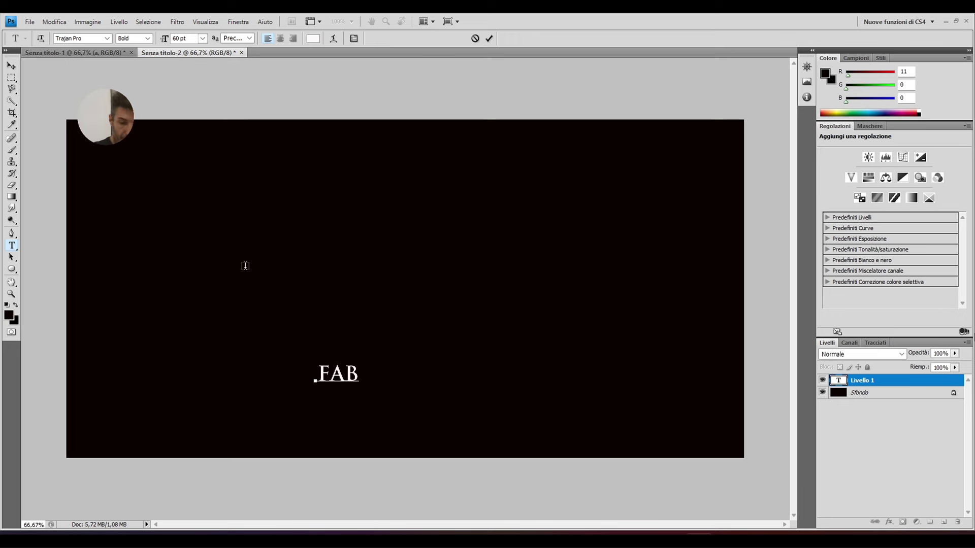
type("RY")
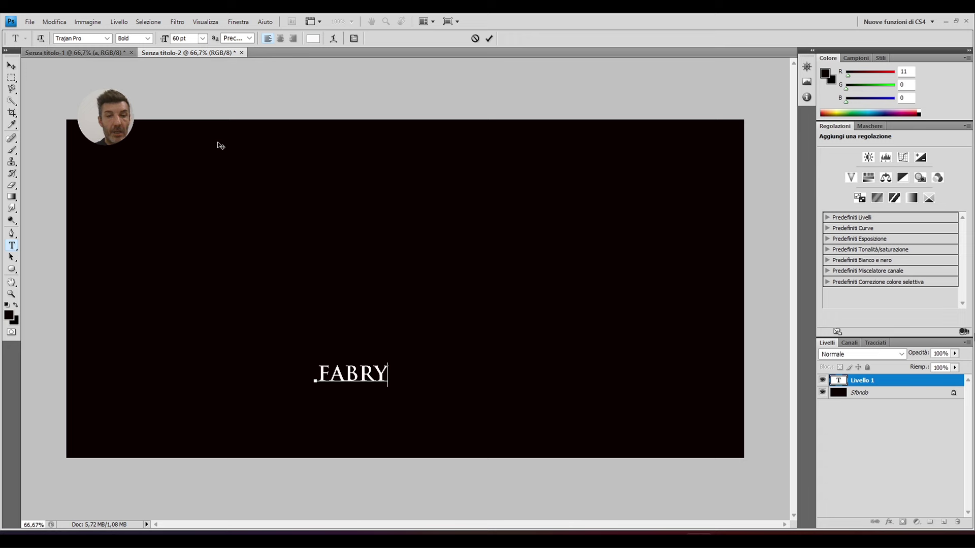
left_click(15, 68)
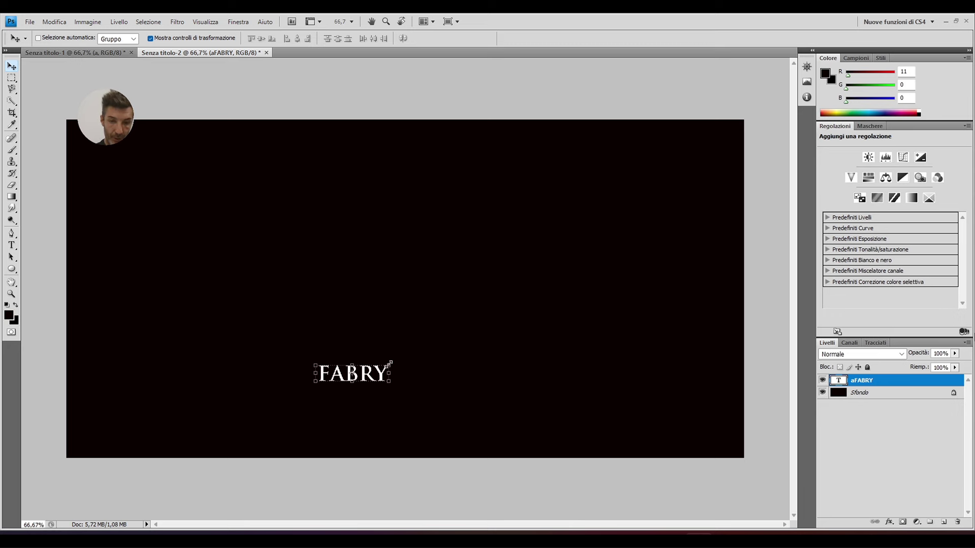
Step: Scale the FABRY text up about 805% across most of the canvas and apply the transformation
mouse_move(389, 364)
left_mouse_down()
mouse_move(610, 218)
mouse_move(544, 222)
left_mouse_up()
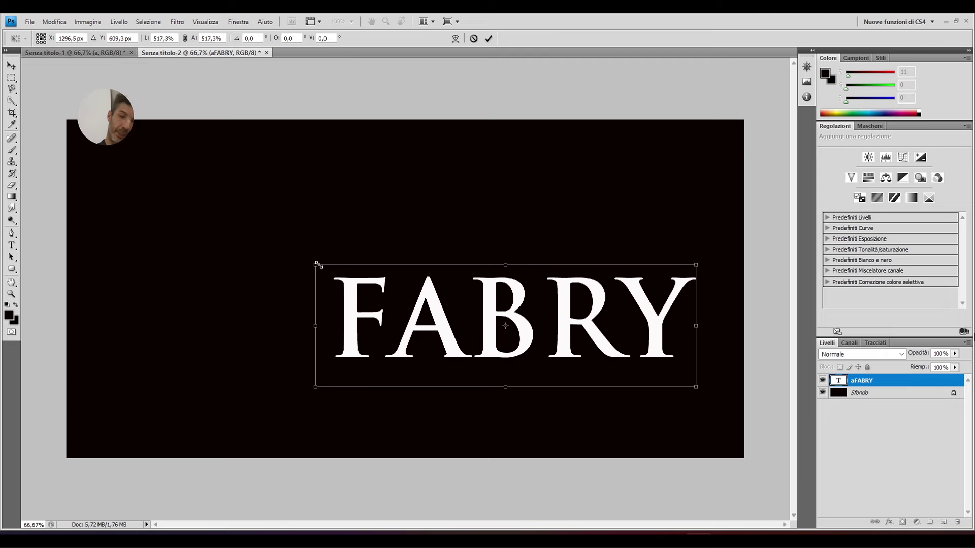
left_click_drag(315, 265, 134, 108)
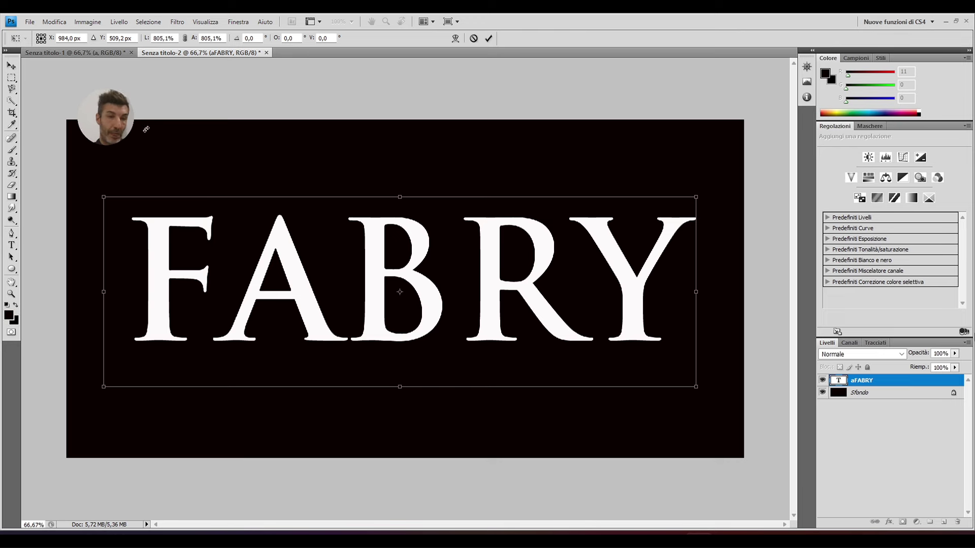
left_click(13, 65)
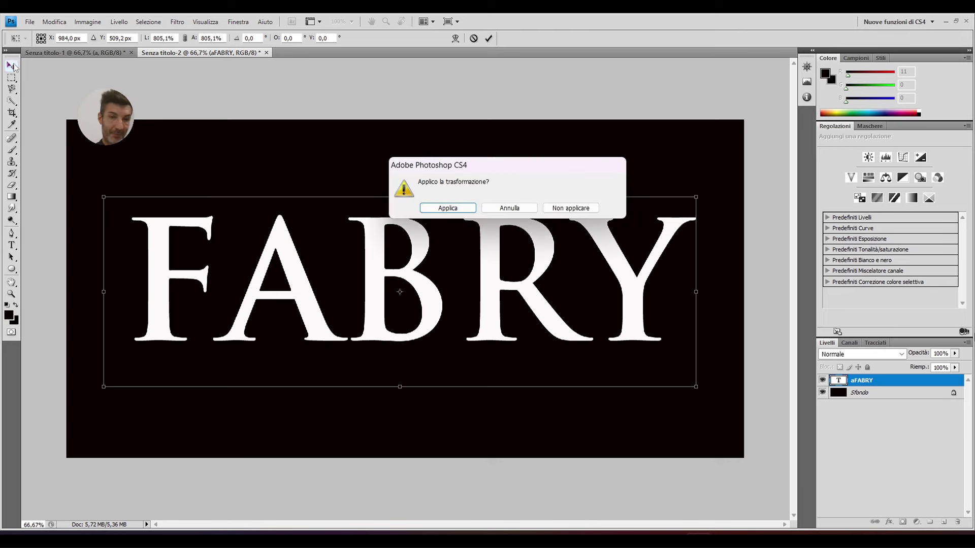
left_click(438, 208)
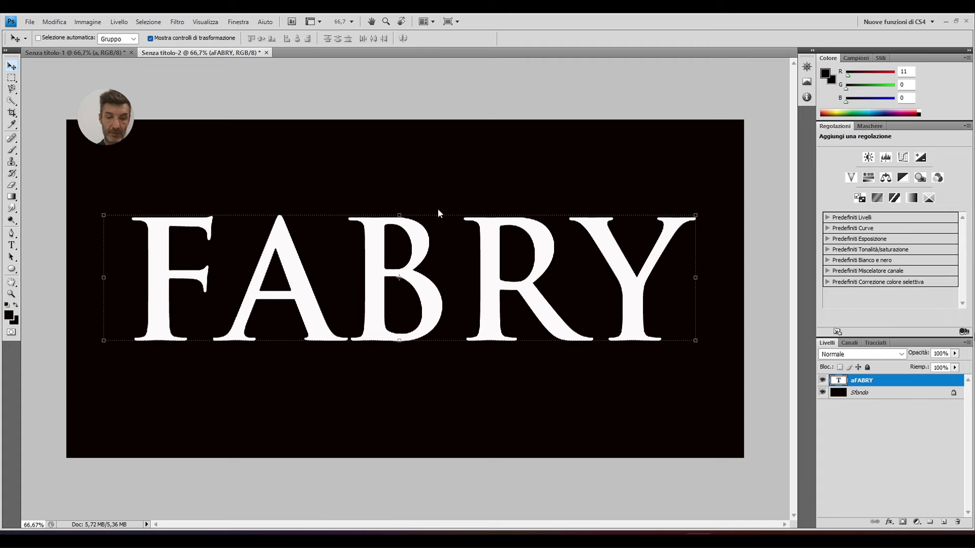
left_click(11, 257)
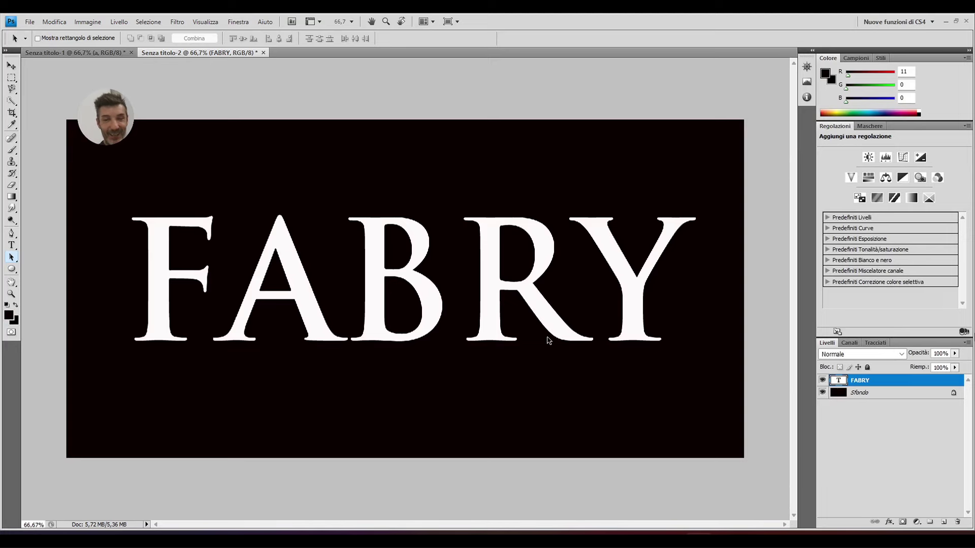
Step: Duplicate the FABRY layer with Duplica livello, keeping the name 'FABRY copia'
right_click(866, 382)
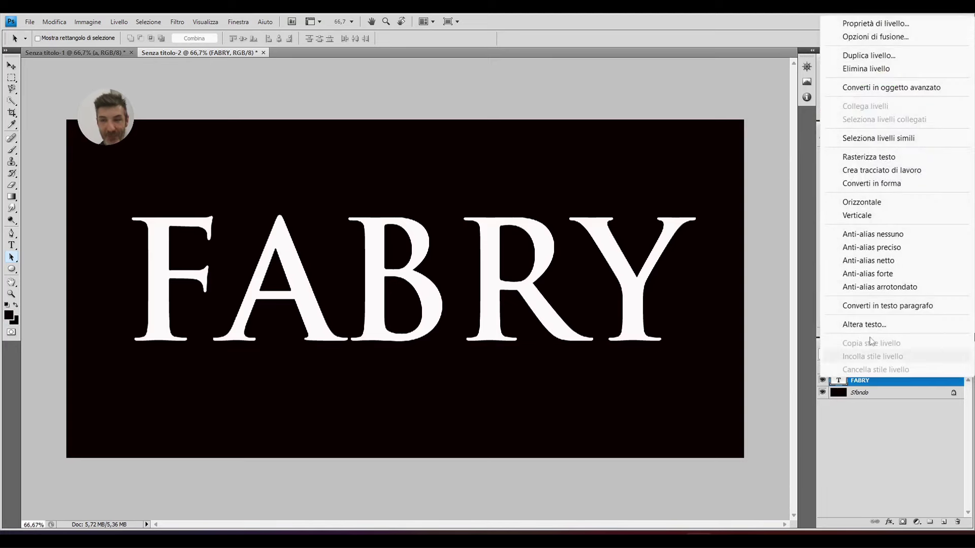
left_click(879, 54)
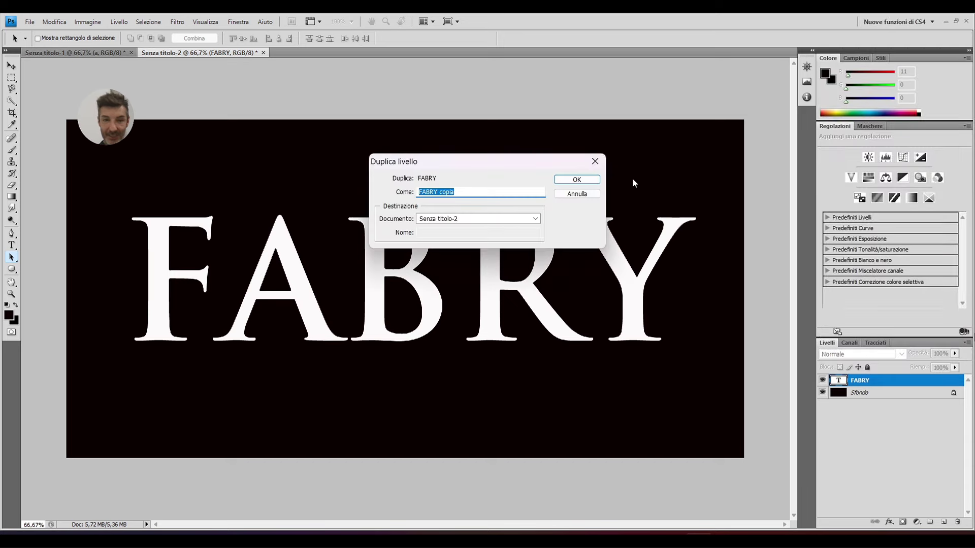
left_click(575, 181)
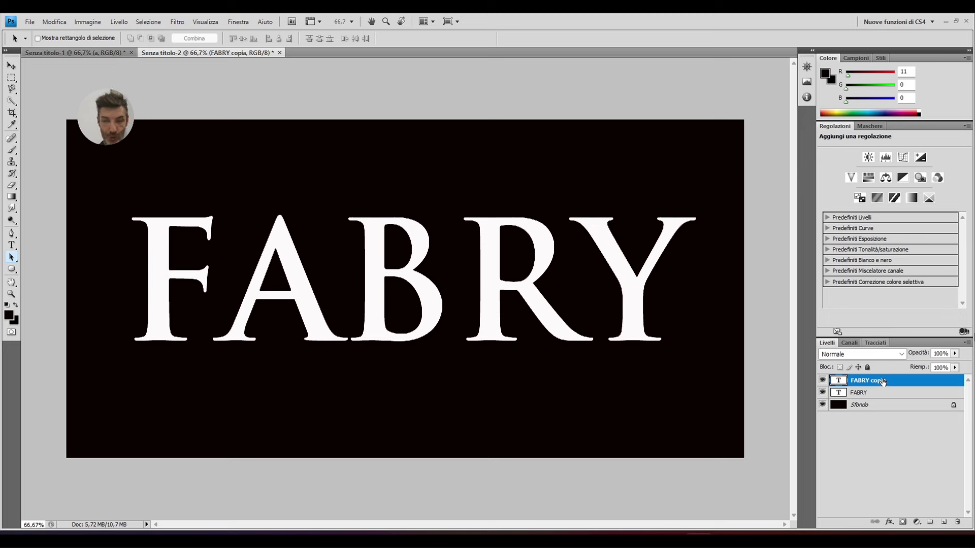
Step: Add a Sovrapposizione sfumatura gradient overlay to FABRY copia and open its gradient in the editor
left_click(894, 522)
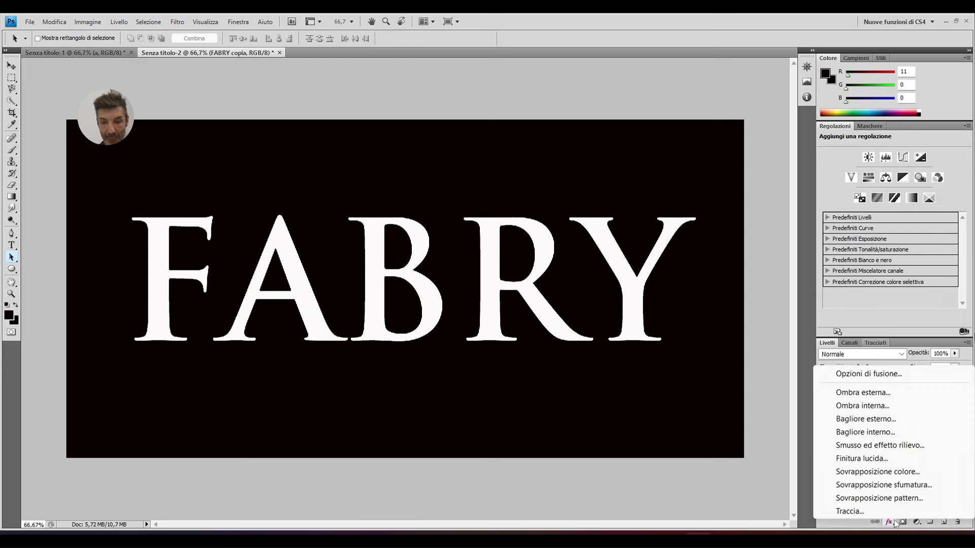
left_click(889, 486)
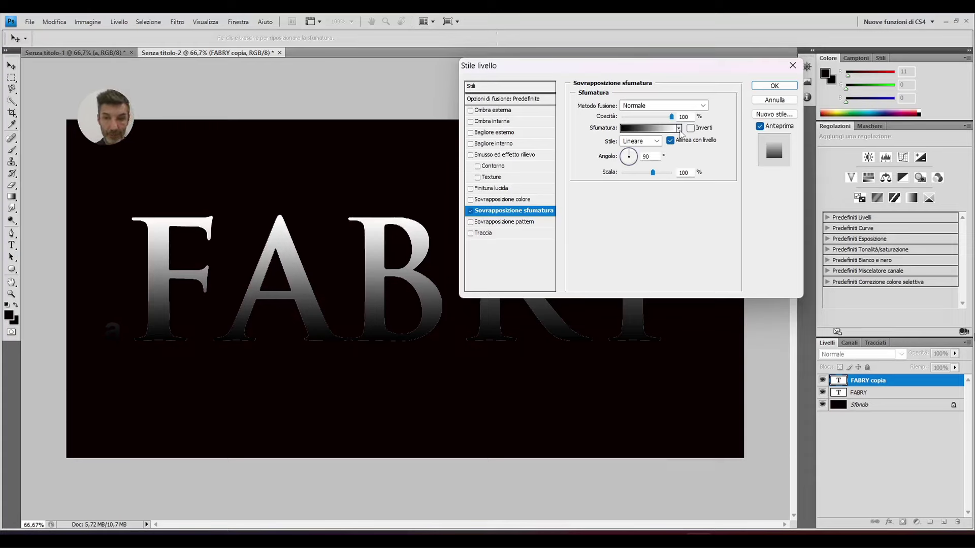
left_click(679, 130)
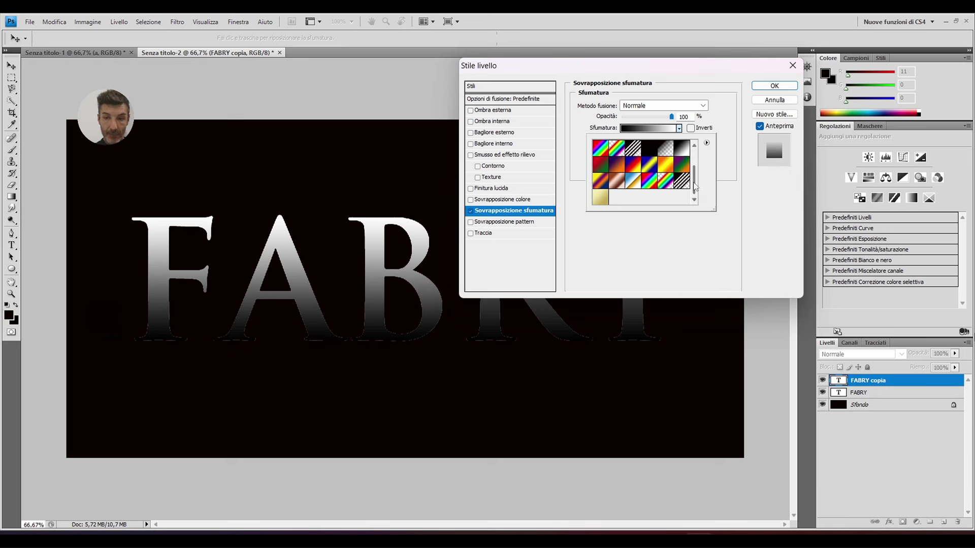
left_click(654, 129)
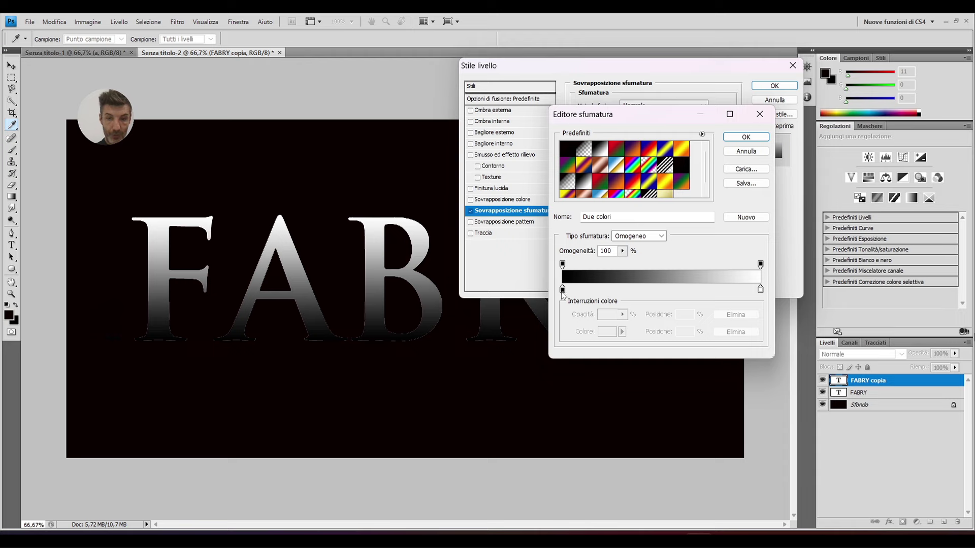
Step: Set the gradient's start colour stop to pale cream #e6e4a9
double_click(562, 289)
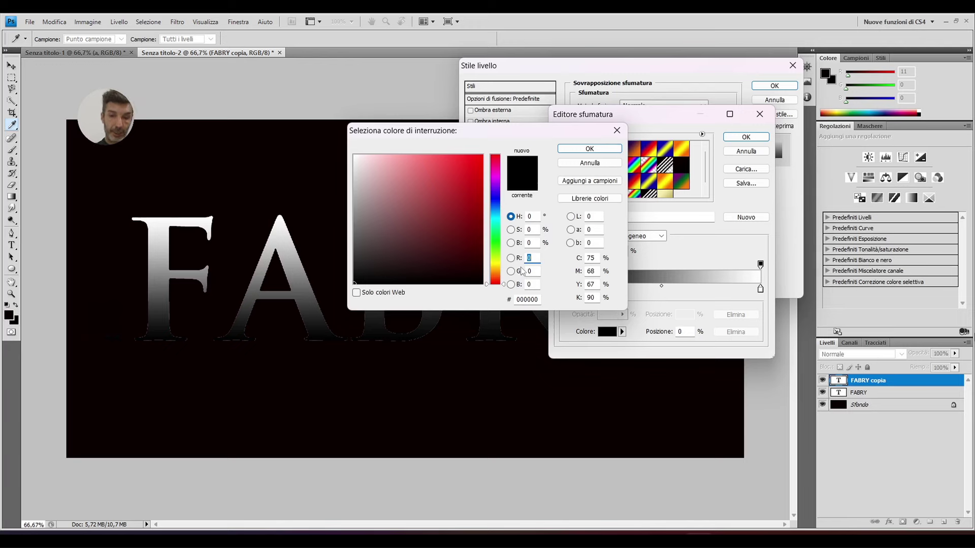
left_click(494, 264)
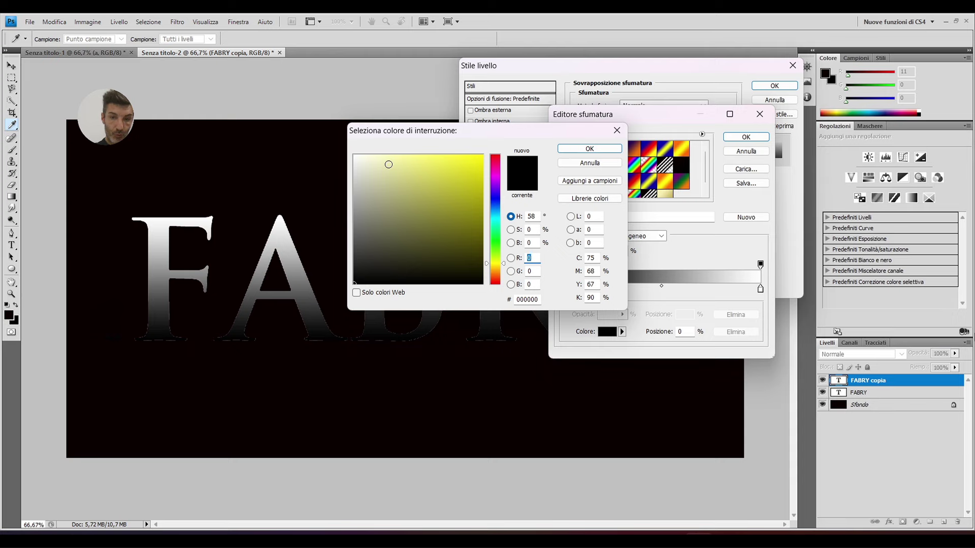
left_click(387, 167)
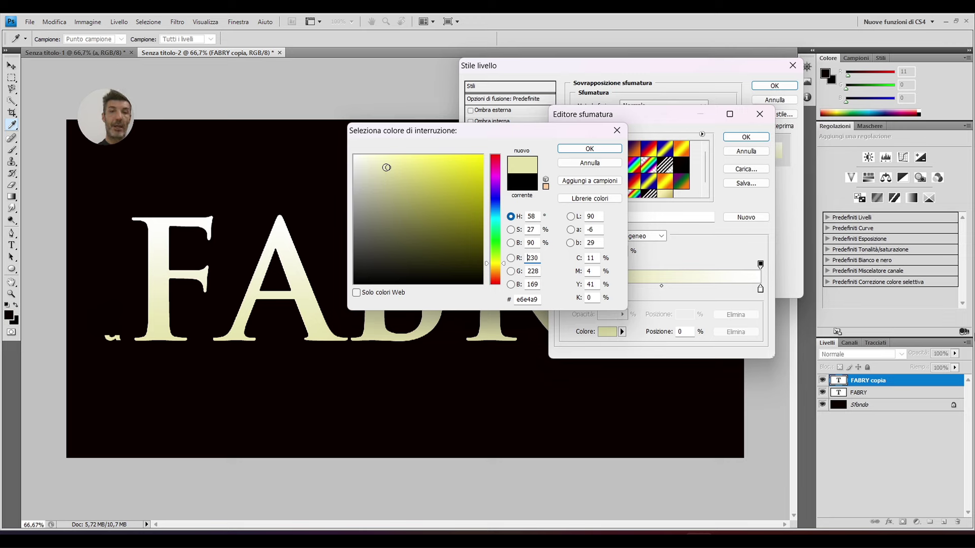
left_click(581, 151)
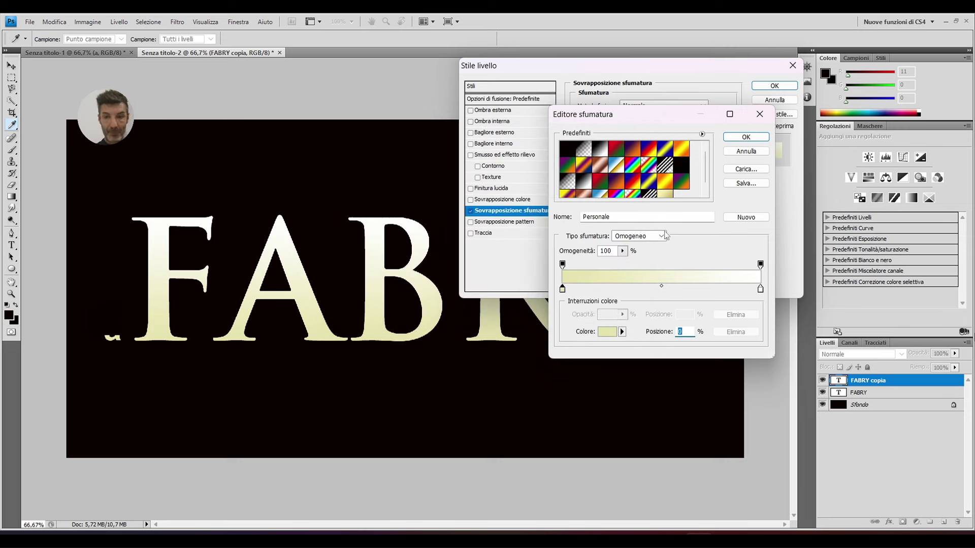
Step: Set the end colour stop to golden yellow-green #c0bb3f and confirm the gradient
double_click(760, 289)
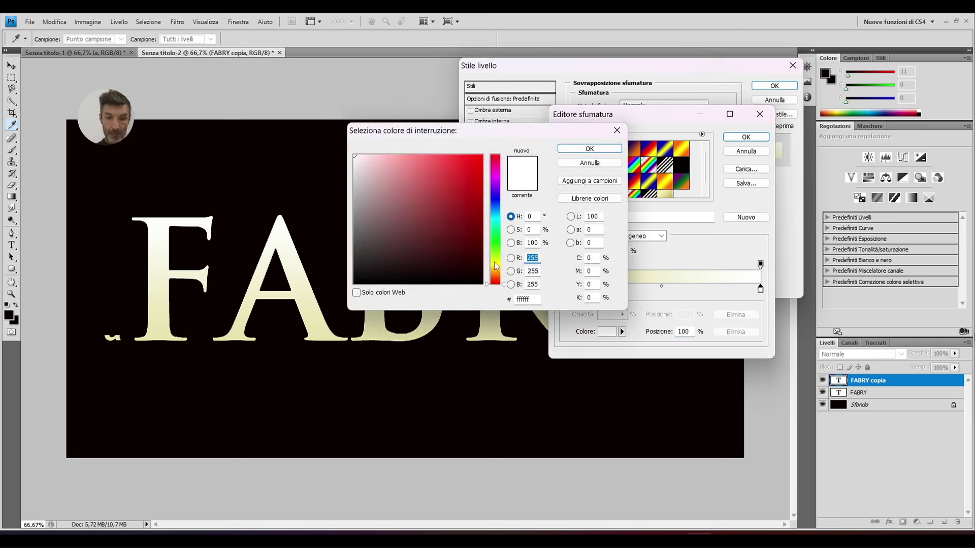
left_click(495, 262)
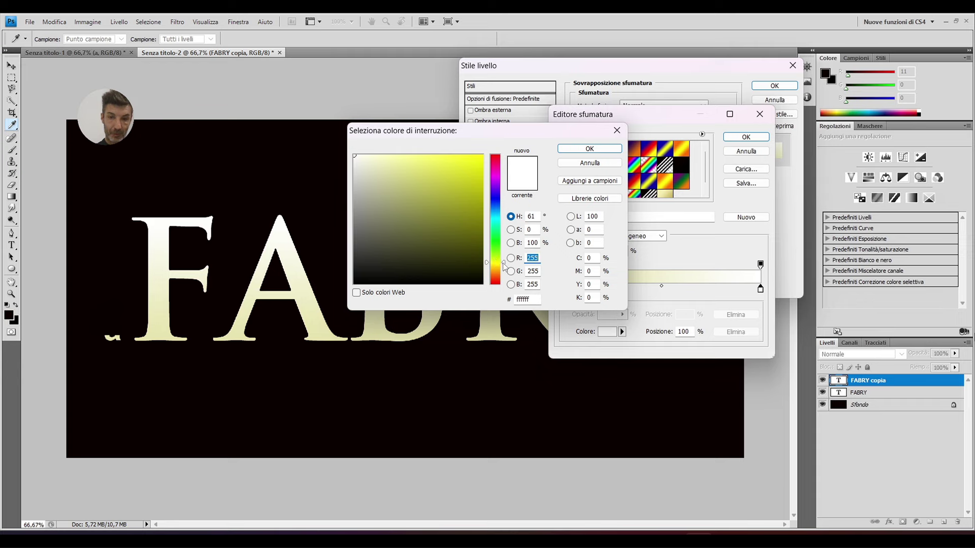
left_click_drag(504, 262, 503, 264)
left_click(440, 186)
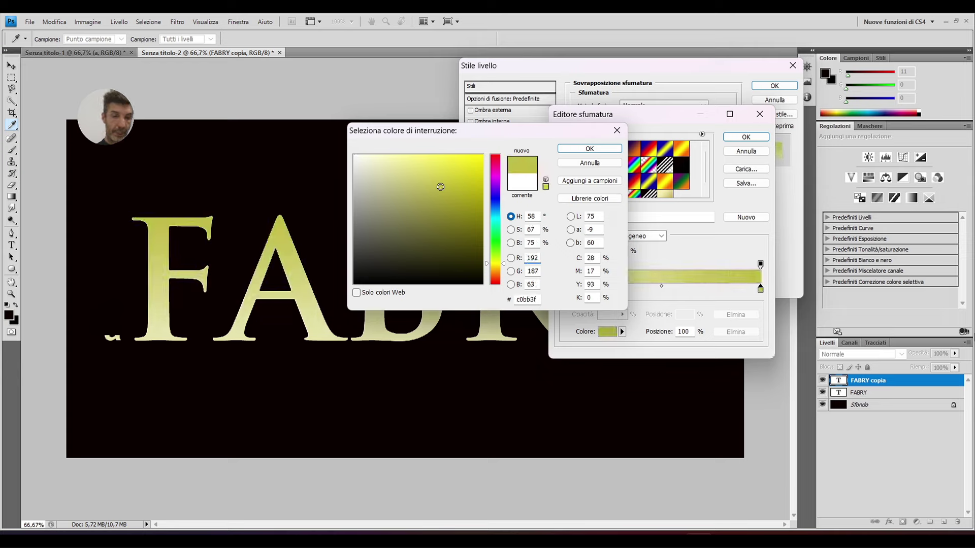
left_click(590, 150)
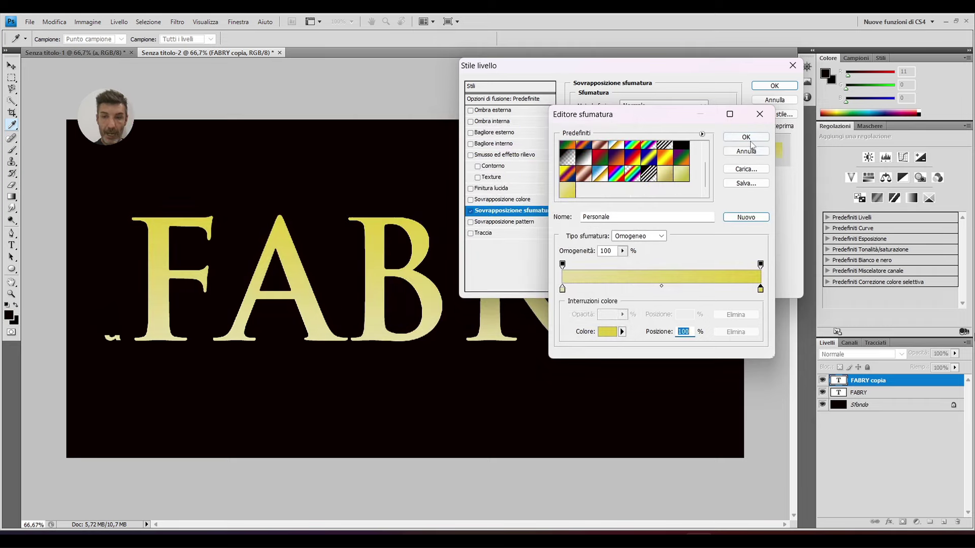
left_click(746, 137)
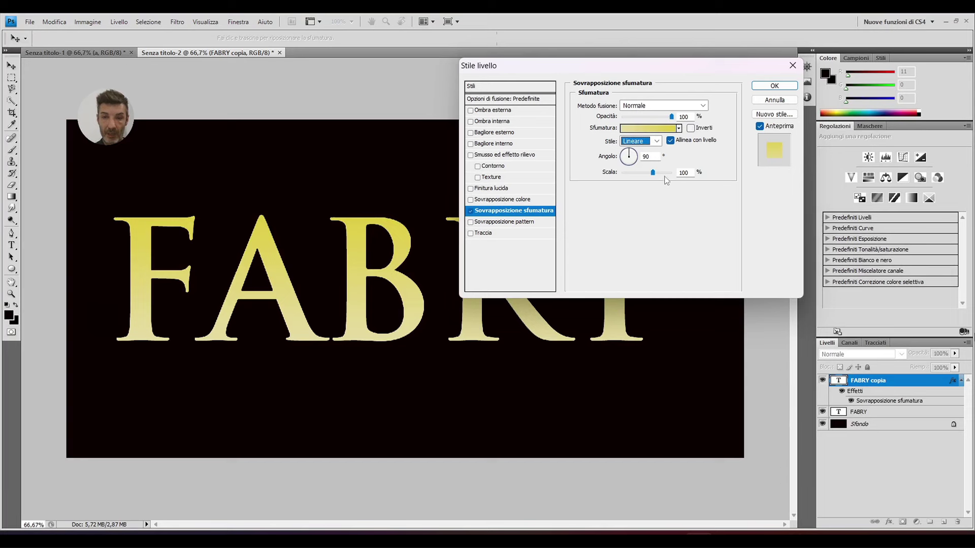
Step: Set the gradient overlay style to Riflesso and enable Bagliore interno
left_click(656, 141)
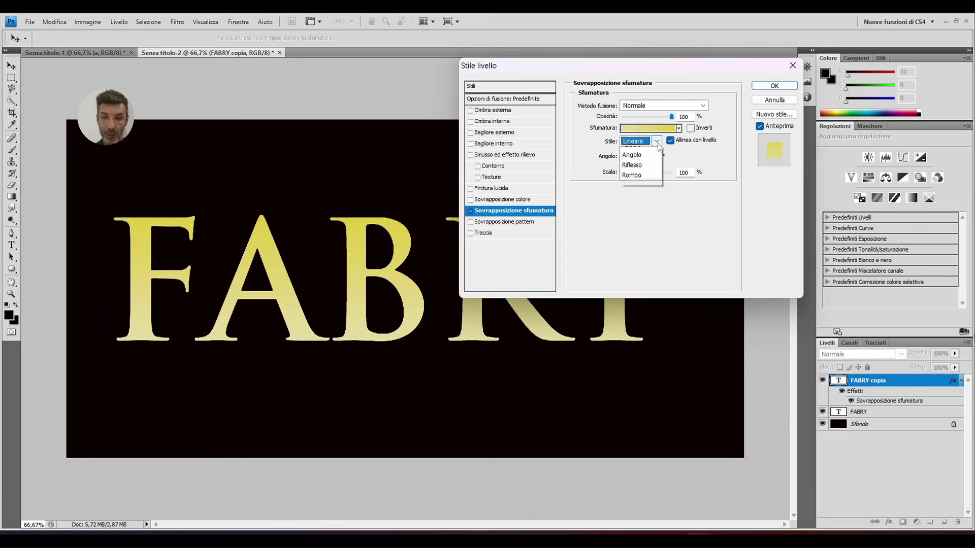
left_click(648, 184)
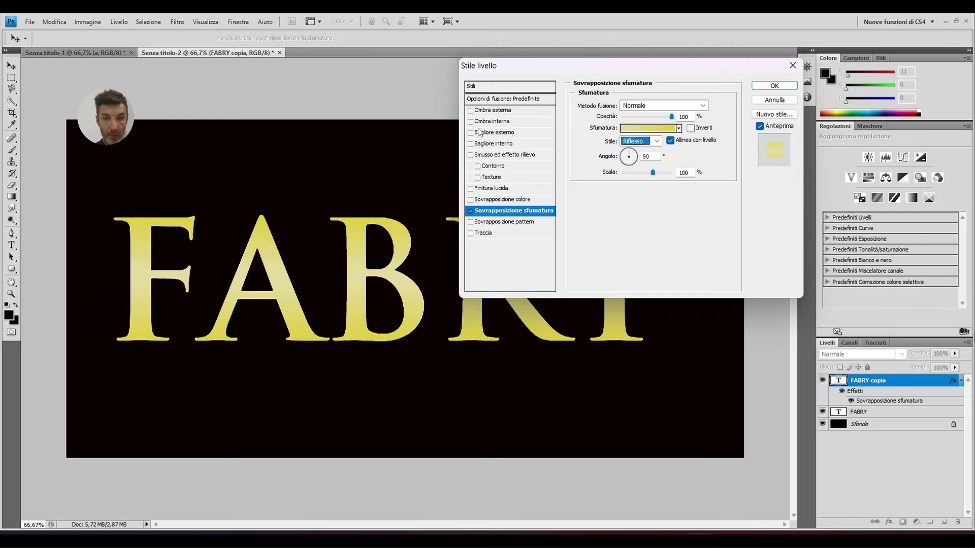
left_click(471, 145)
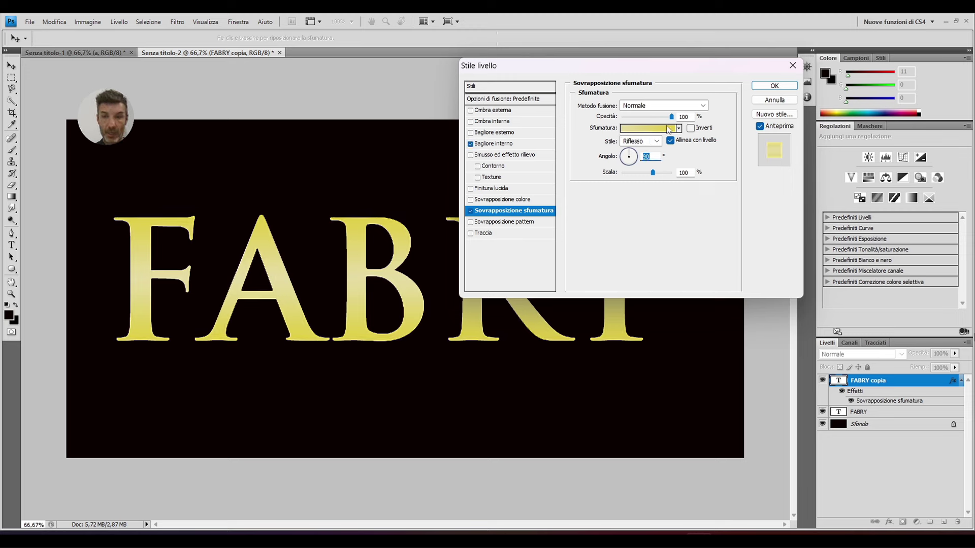
Step: Change the Bagliore interno glow colour to coppery brown #d08c42
left_click(521, 144)
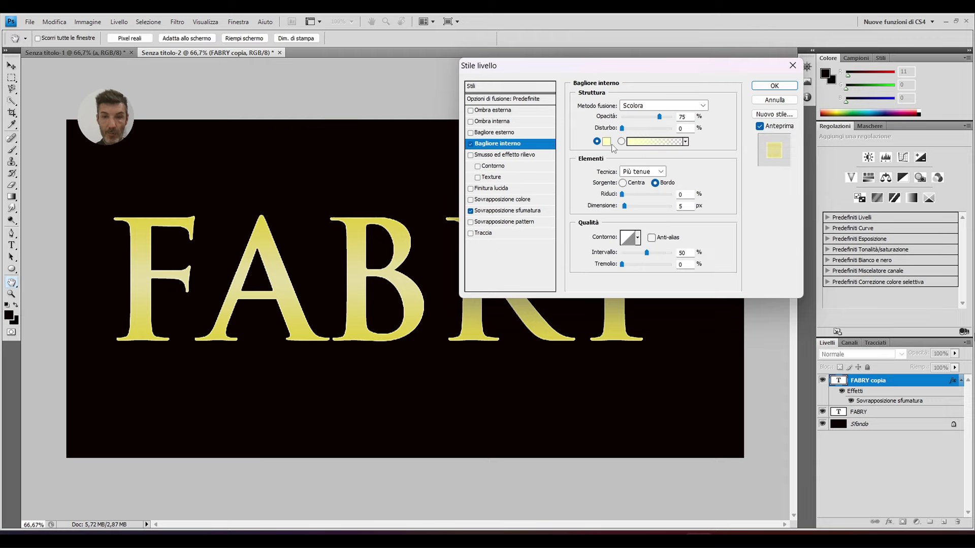
left_click(608, 143)
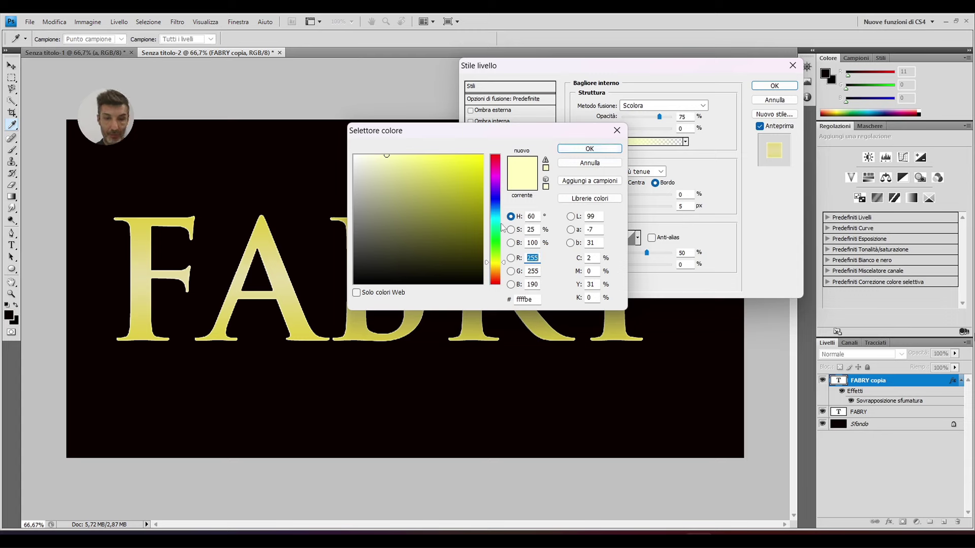
left_click(495, 270)
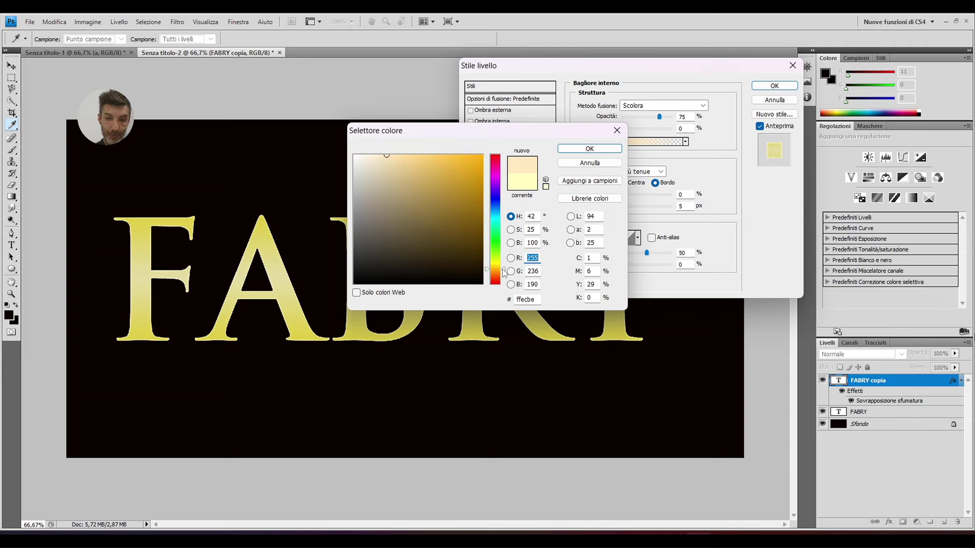
left_click_drag(503, 269, 504, 271)
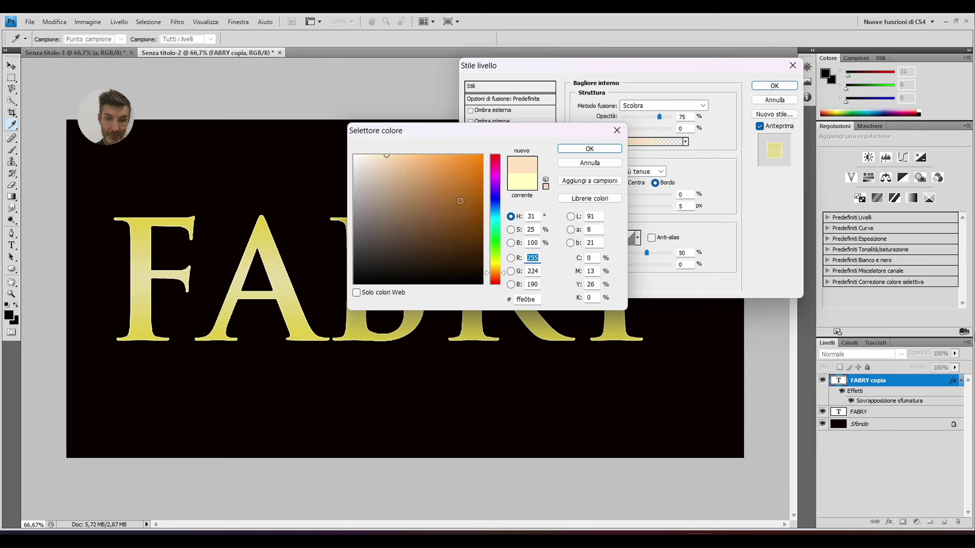
left_click(450, 186)
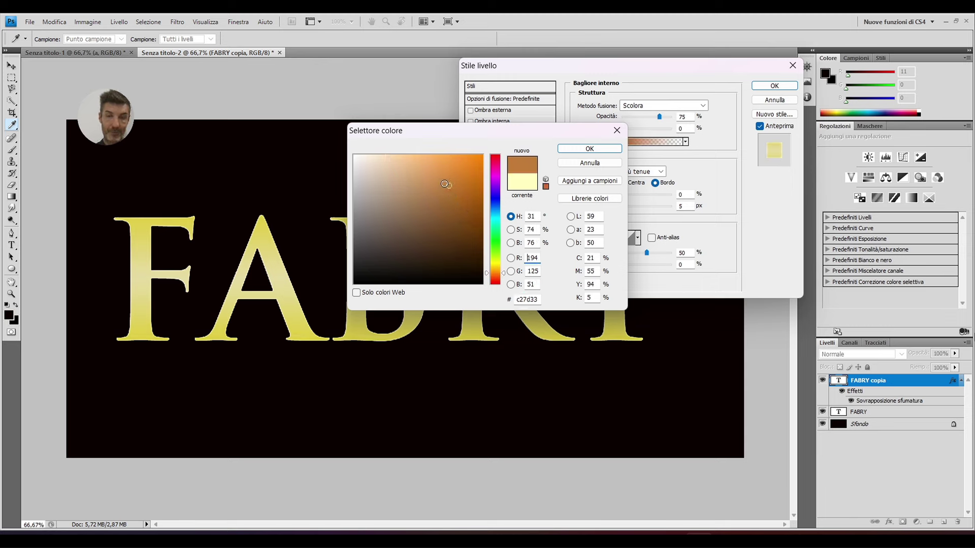
left_click(441, 179)
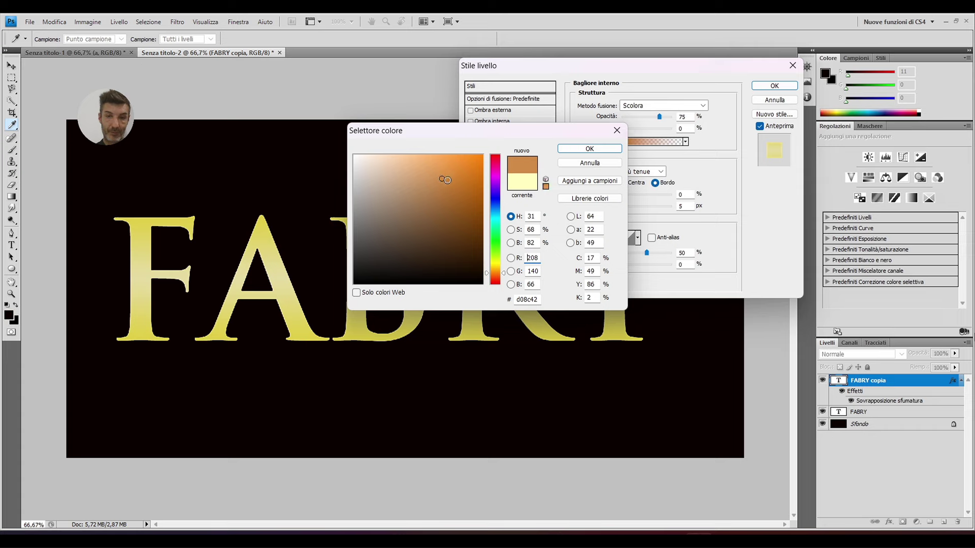
left_click(571, 150)
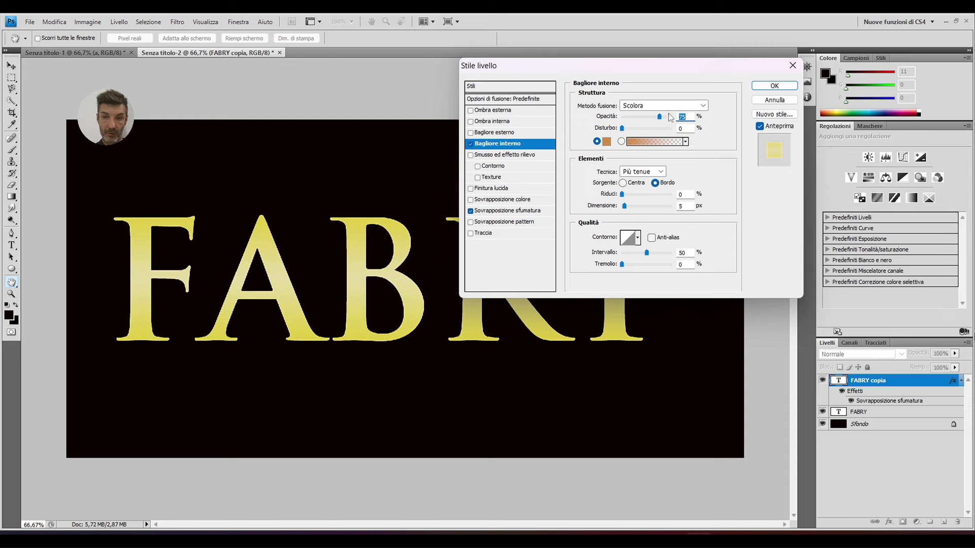
Step: Set the inner glow to Multiply, slightly lower opacity, and orange colour cc752f
left_click(703, 106)
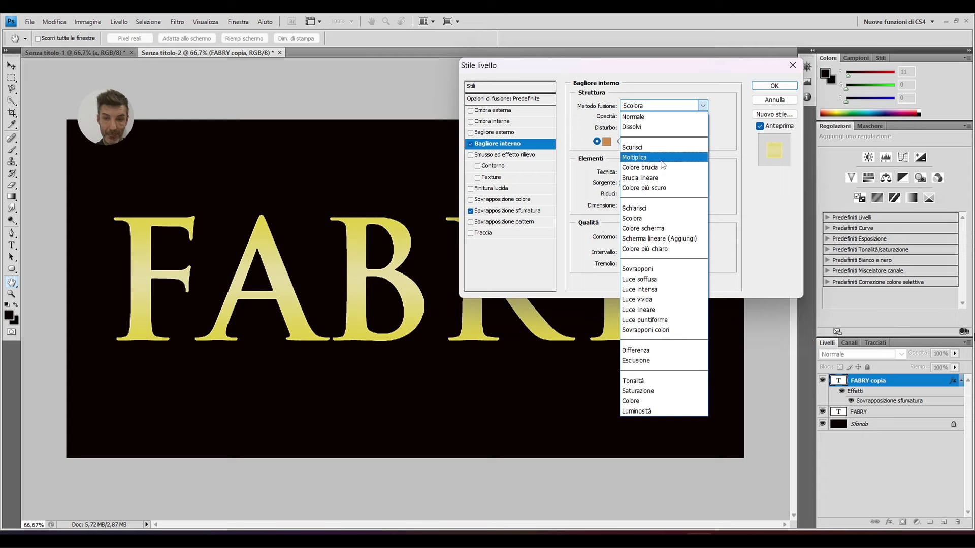
left_click(661, 159)
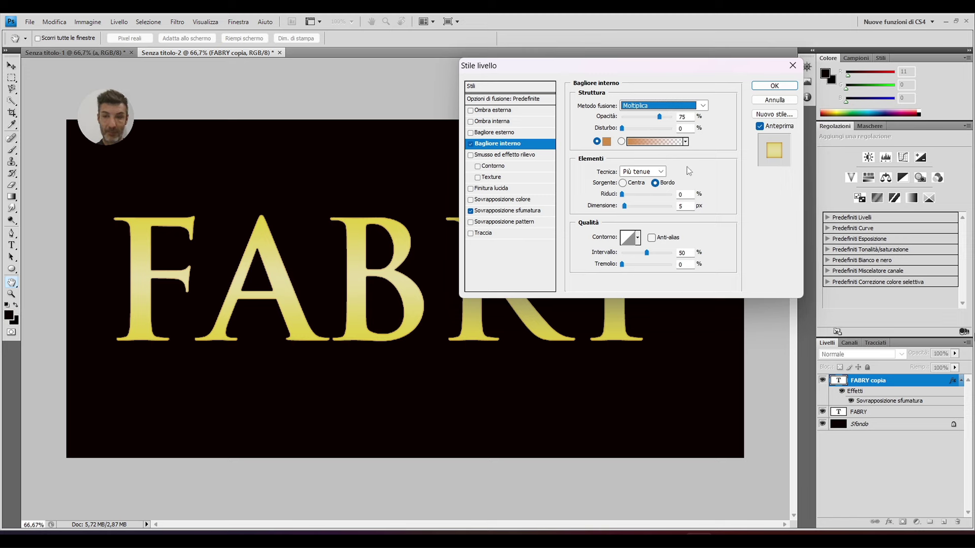
left_click_drag(660, 120, 648, 129)
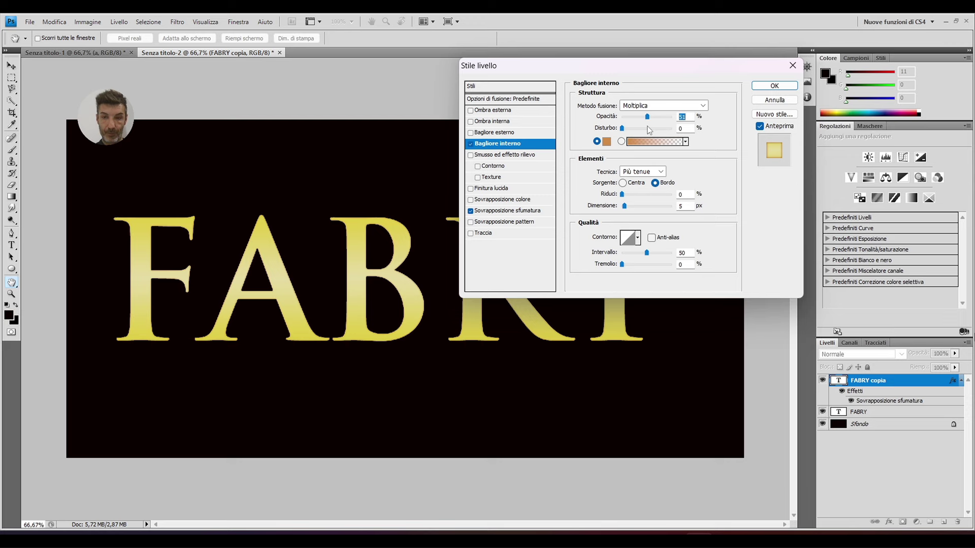
left_click(607, 142)
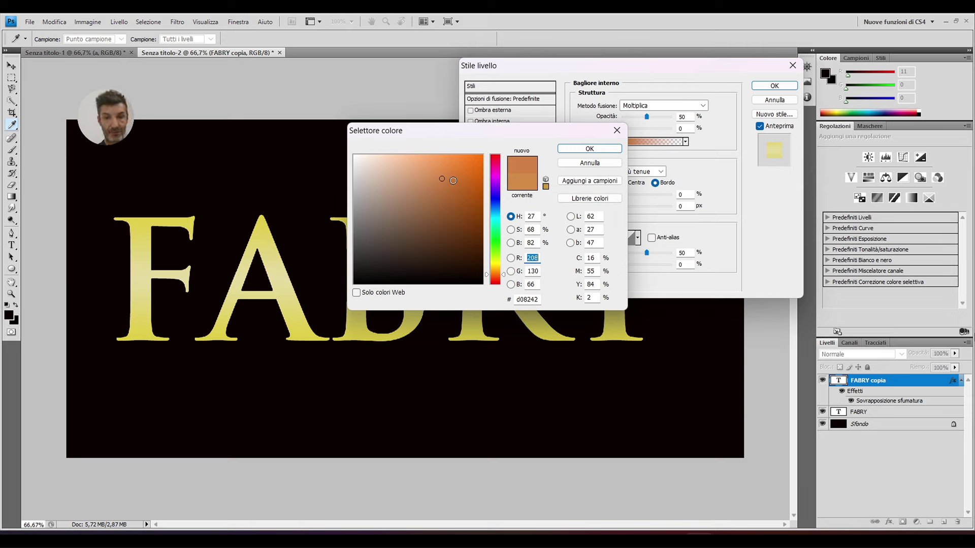
left_click(453, 181)
left_click(588, 149)
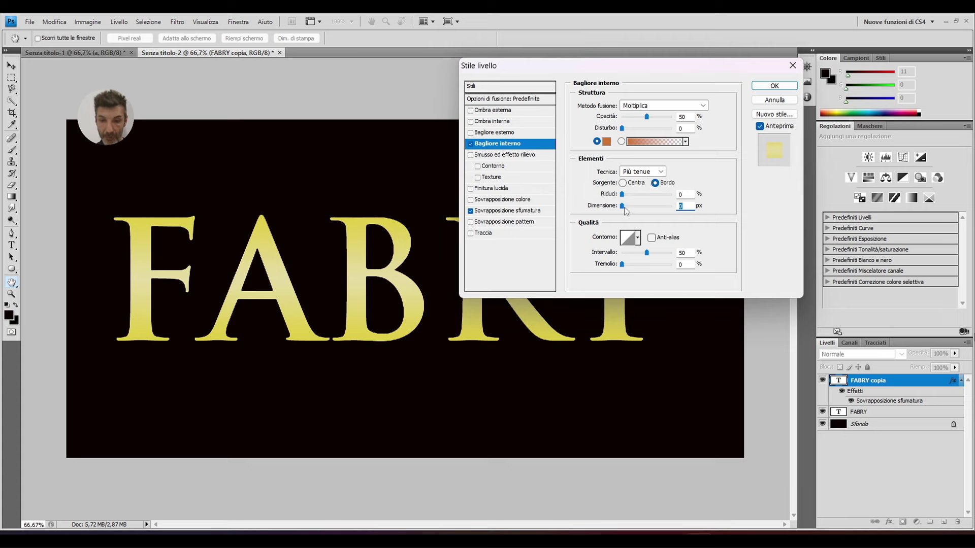
Step: Enlarge the inner glow to 65 px and give it a ringed contour
left_click_drag(623, 206, 641, 212)
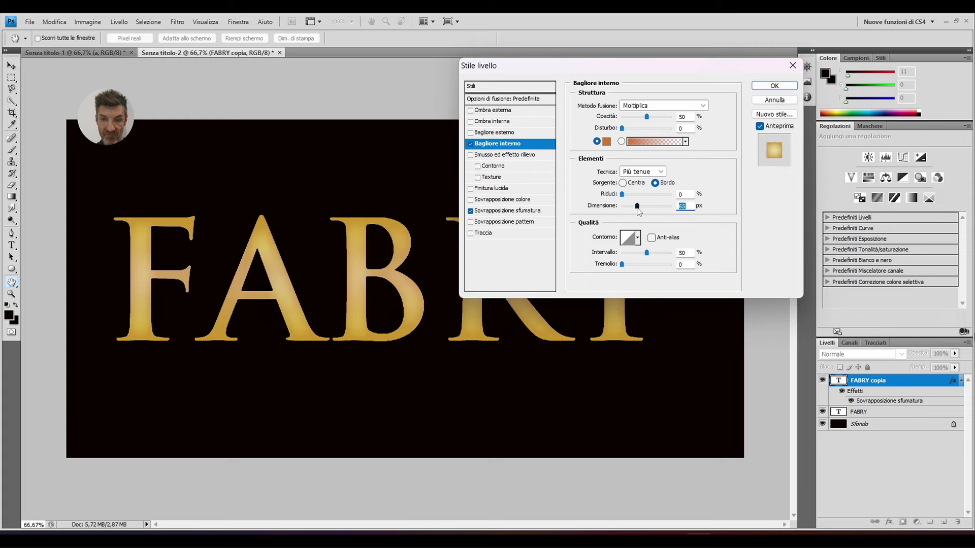
left_click(637, 238)
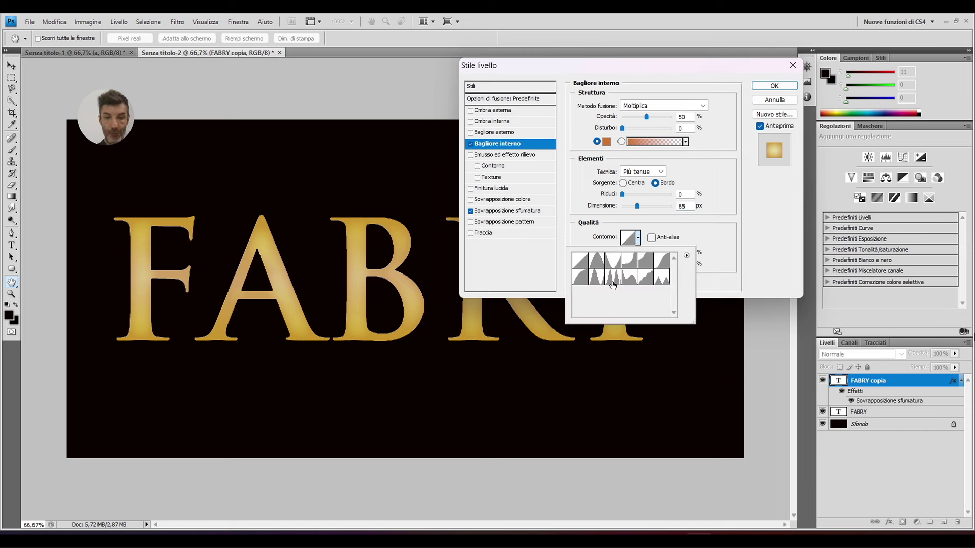
left_click_drag(613, 282, 613, 283)
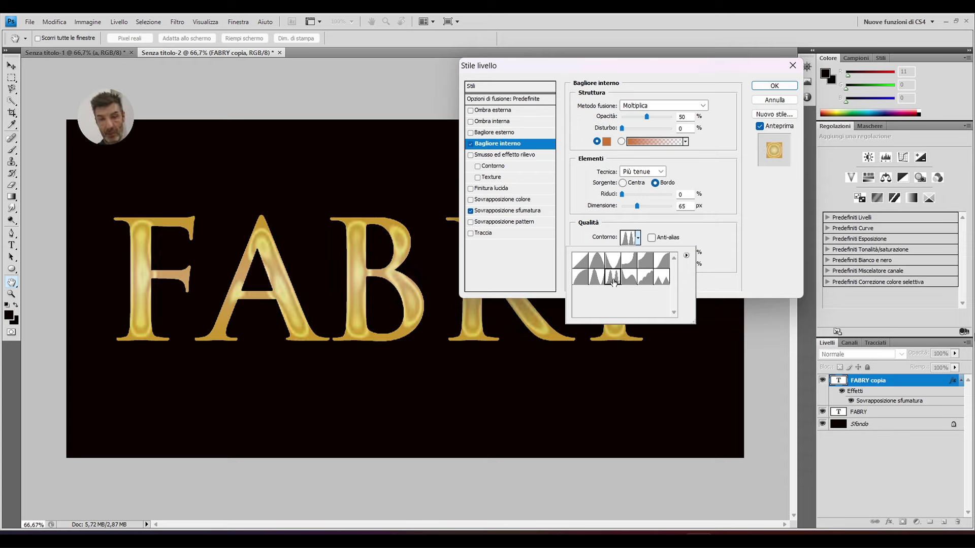
key("Return")
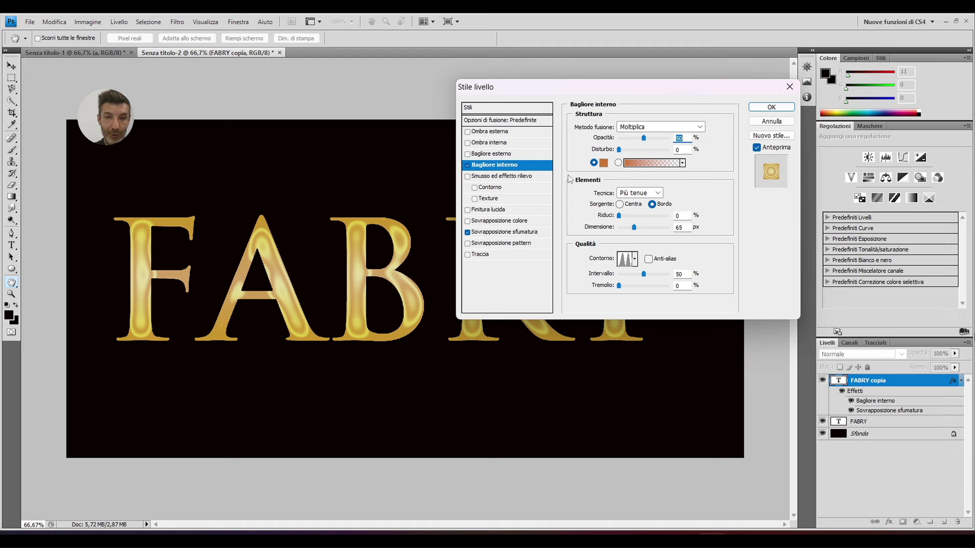
Step: Make the bevel a Scalpello deciso chisel with Profondità 174 and Dimensione 76
left_click(492, 178)
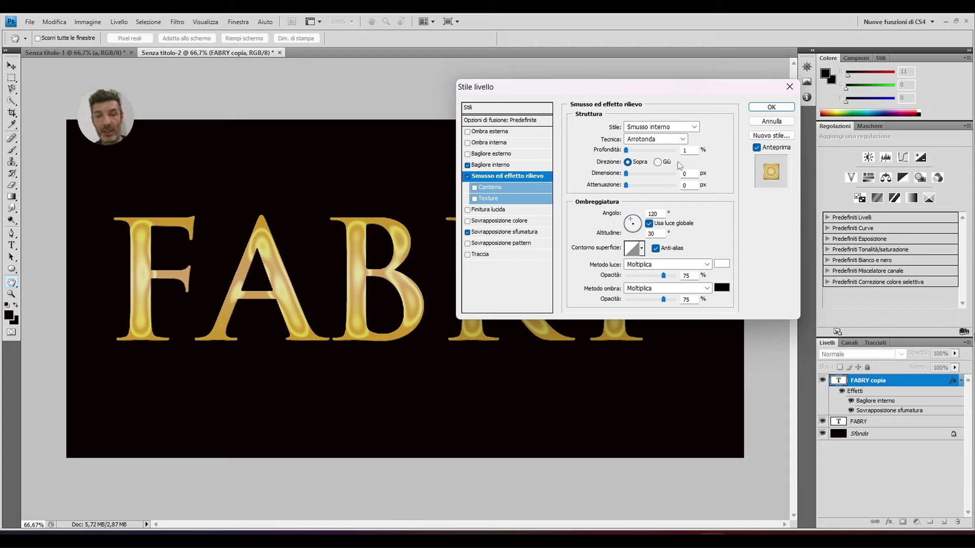
left_click(682, 140)
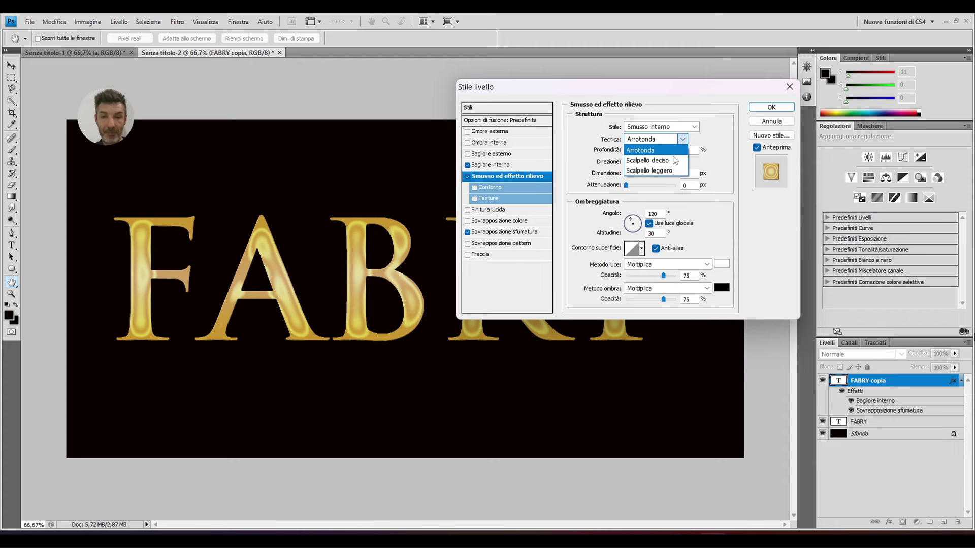
left_click(674, 161)
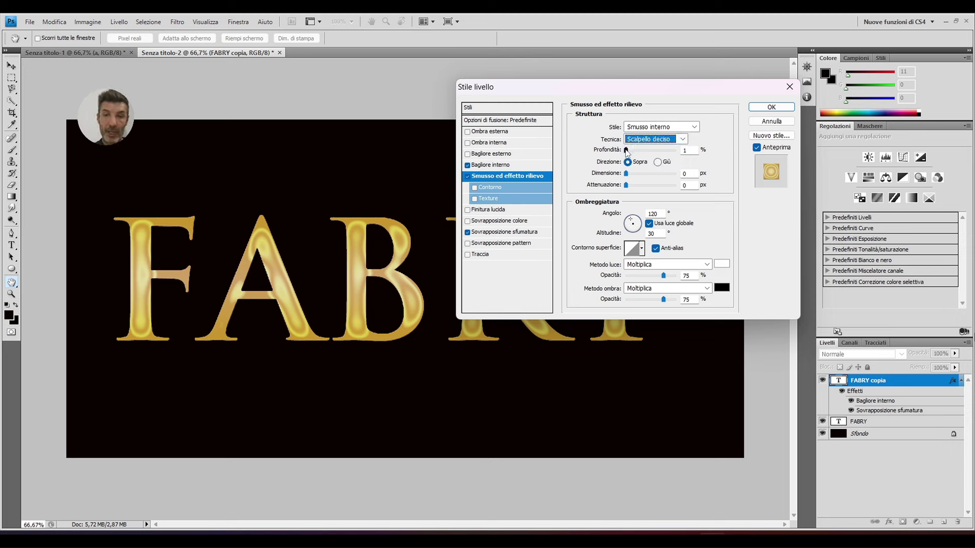
left_click_drag(626, 151, 636, 154)
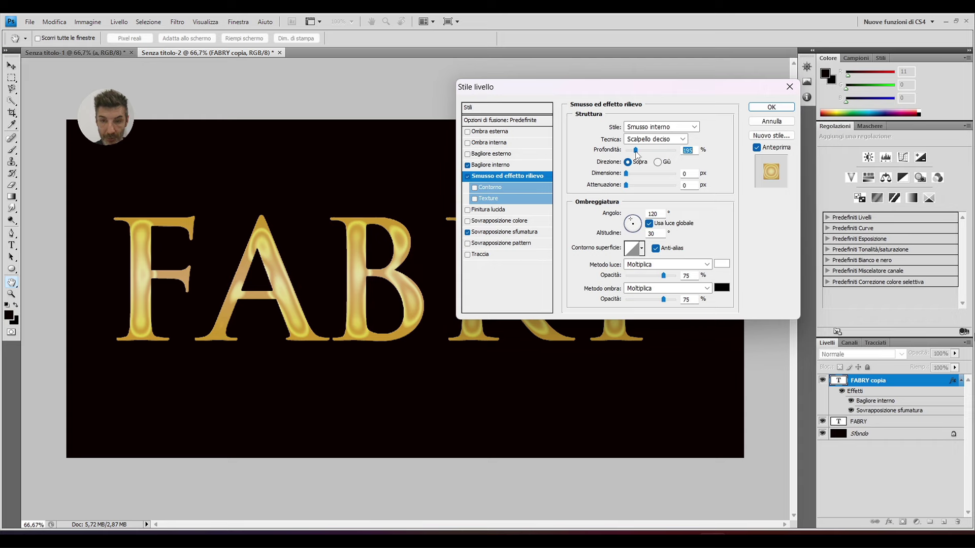
left_click_drag(637, 153, 635, 154)
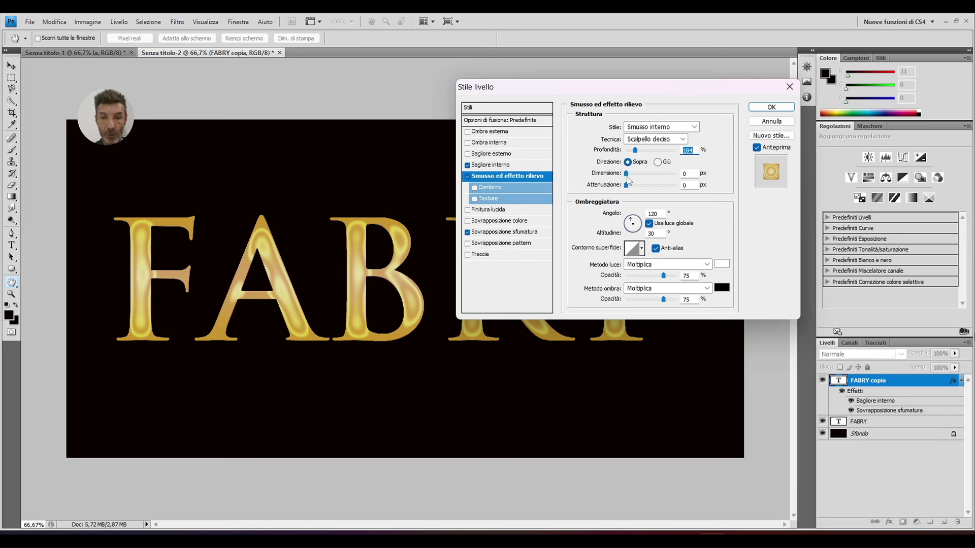
mouse_move(627, 175)
left_mouse_down()
mouse_move(646, 174)
mouse_move(629, 178)
mouse_move(646, 186)
left_mouse_up()
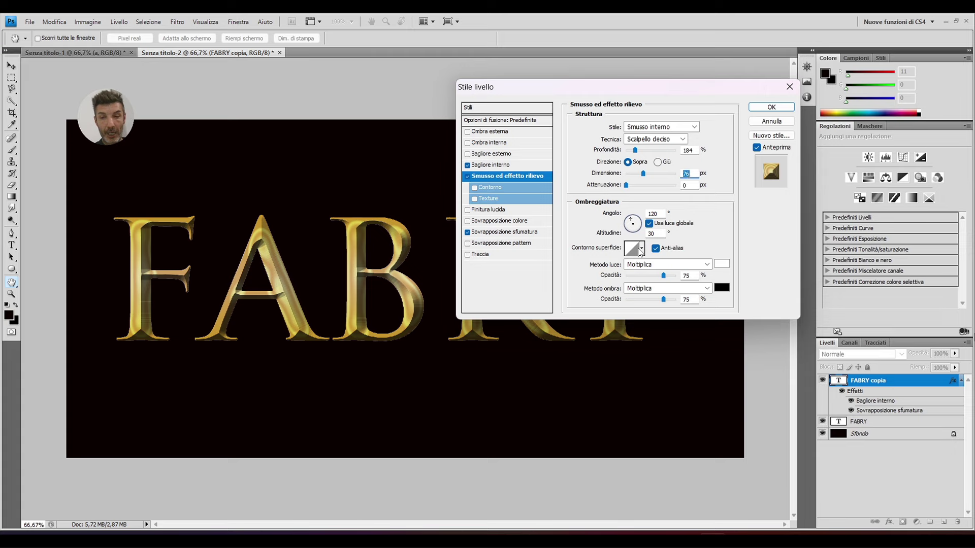
Step: Give the bevel a ridged gloss contour and Scolora highlights, then apply it
left_click(642, 249)
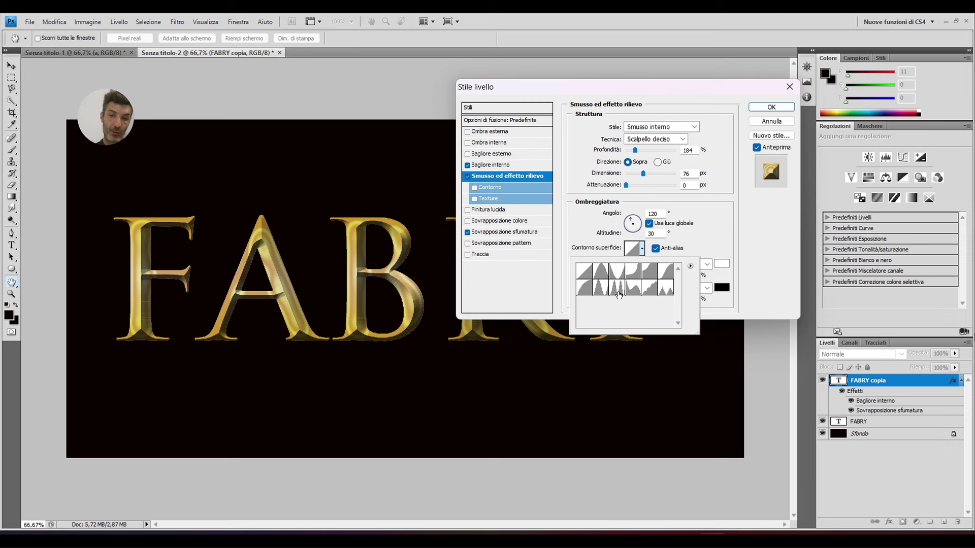
left_click(618, 289)
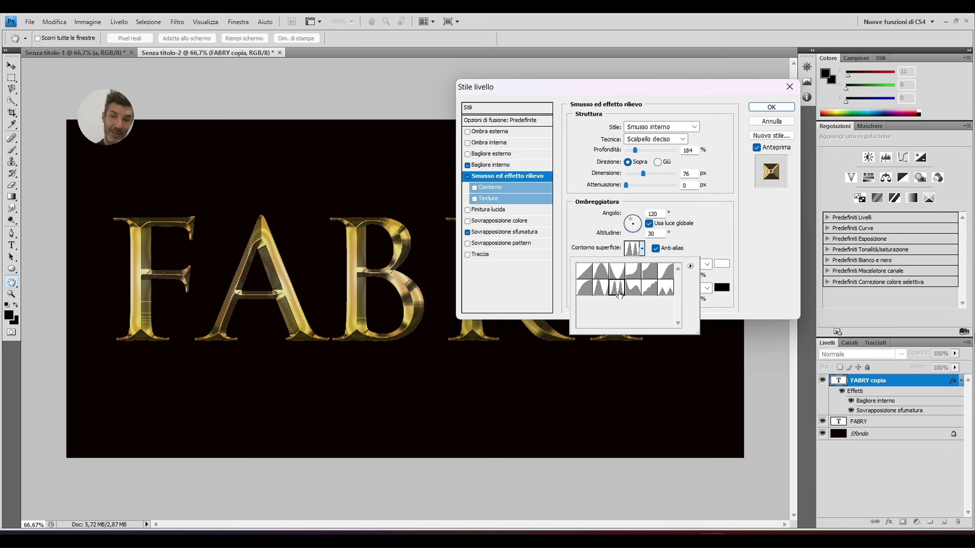
left_click(724, 227)
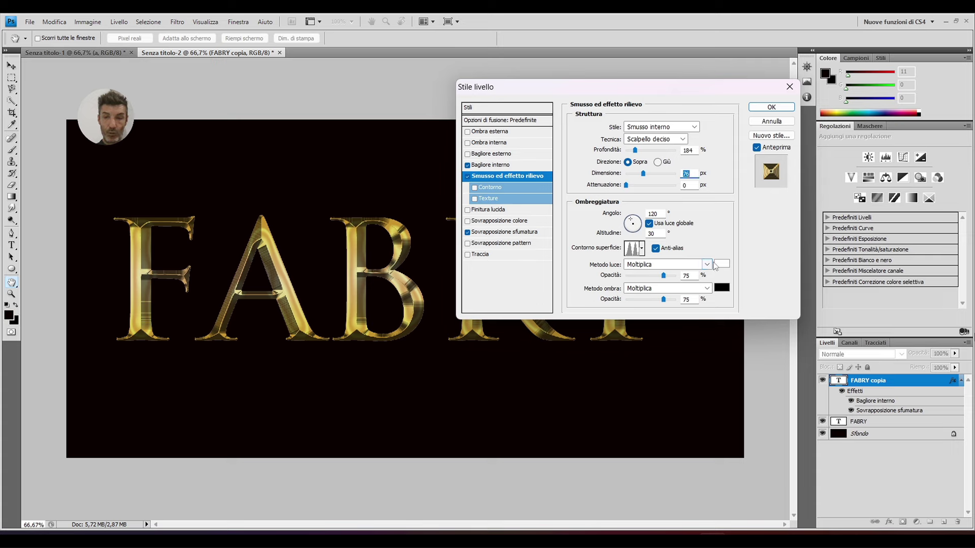
left_click(705, 265)
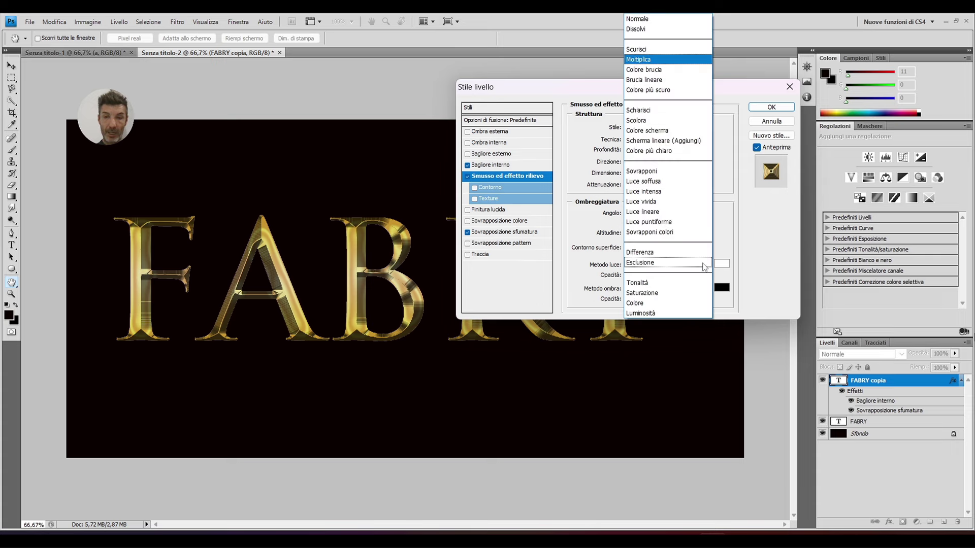
left_click(675, 122)
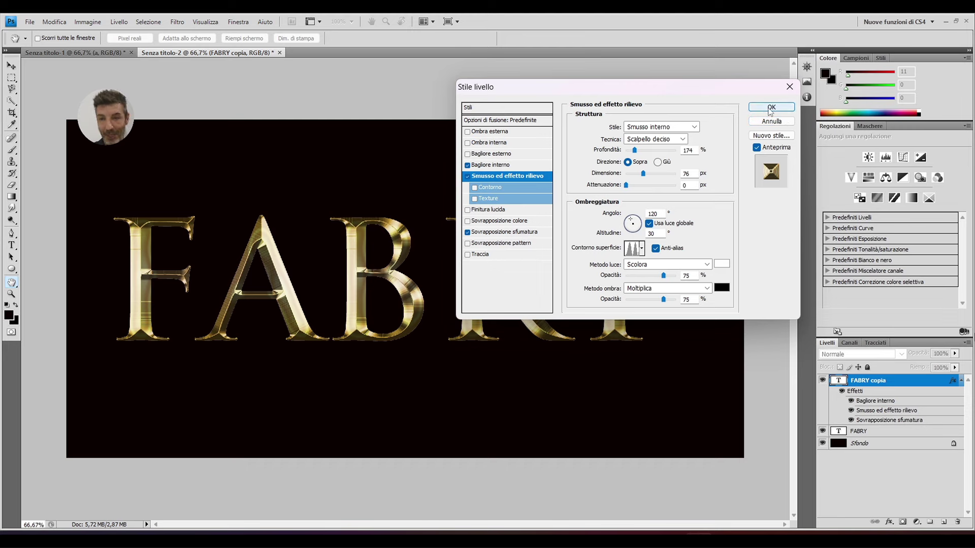
left_click(770, 107)
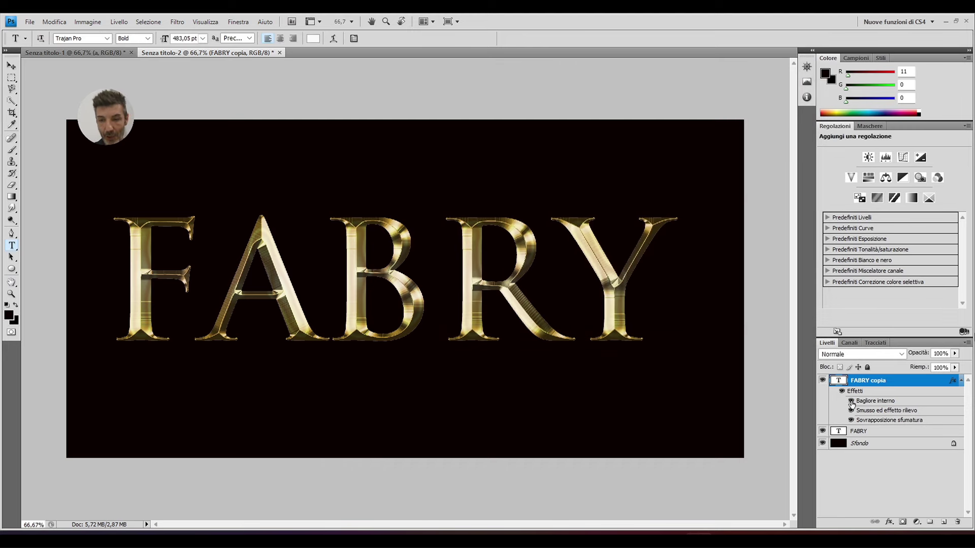
Step: Add a Traccia stroke effect to the original FABRY text layer
left_click(858, 431)
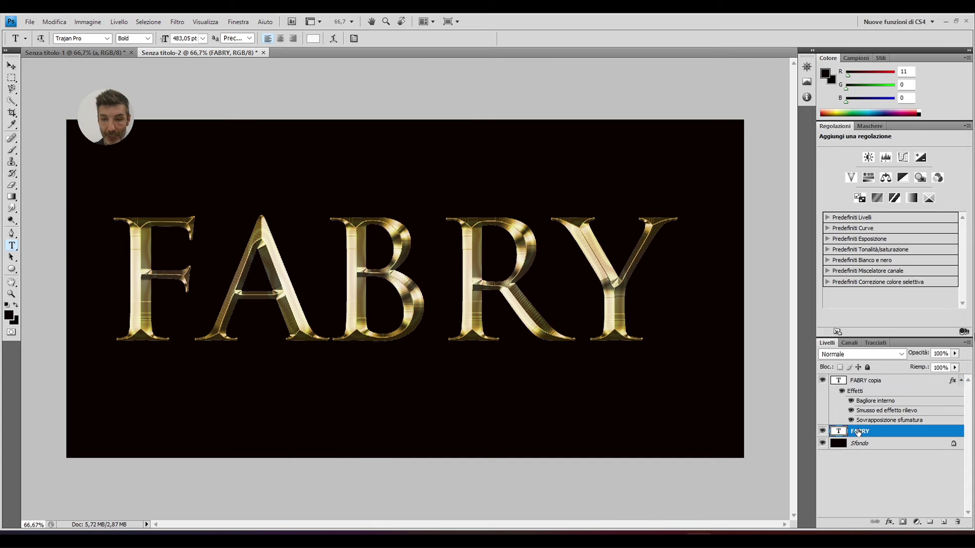
left_click(889, 523)
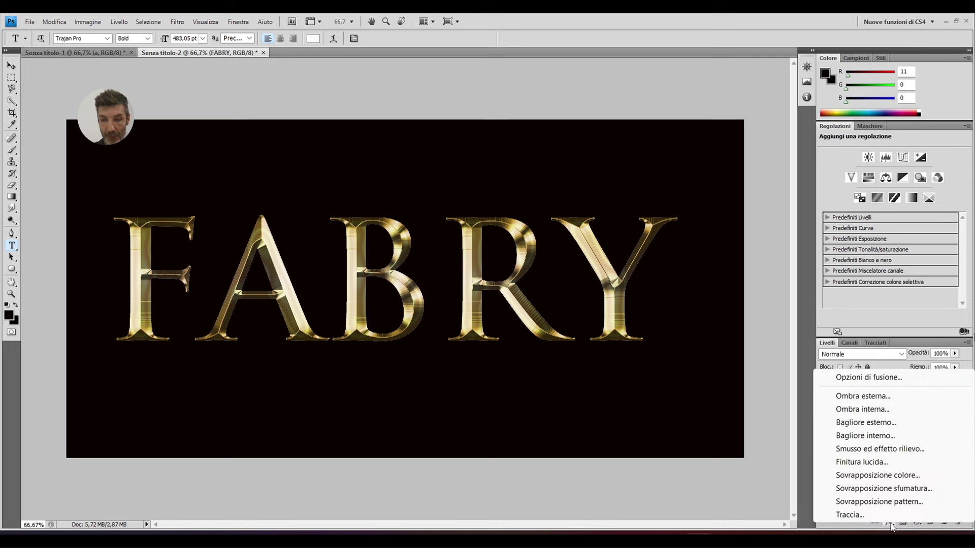
left_click(863, 515)
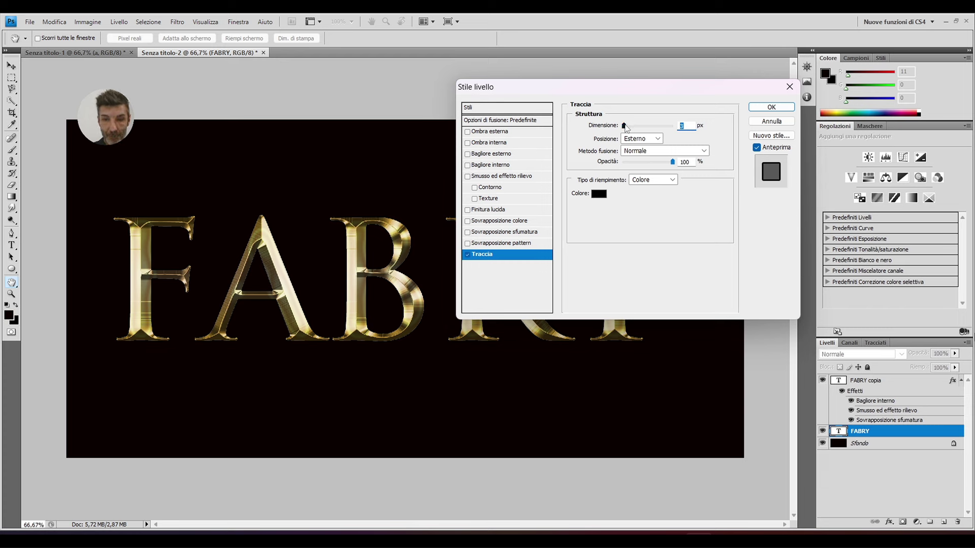
Step: Set the stroke to Multiply blending with a Sfumatura gradient fill
left_click_drag(625, 124, 628, 127)
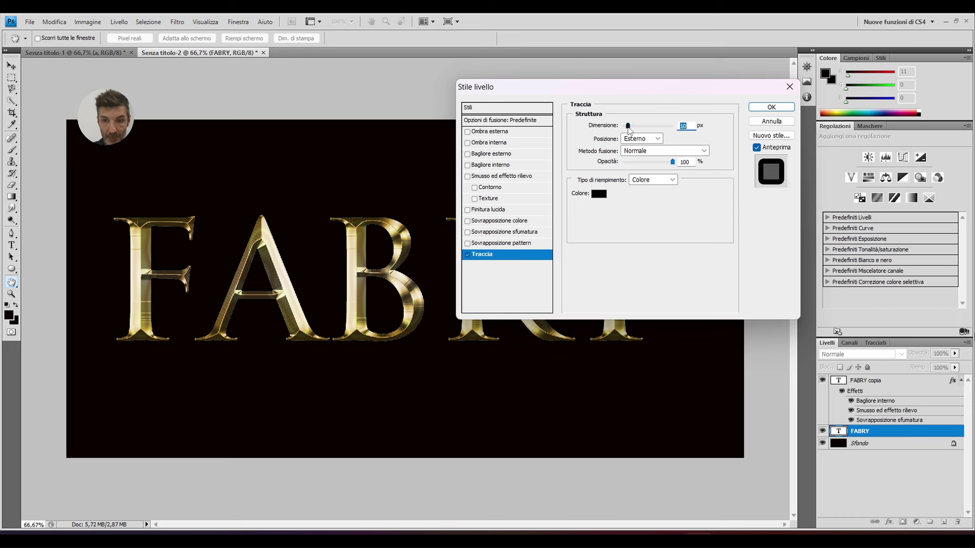
left_click(649, 151)
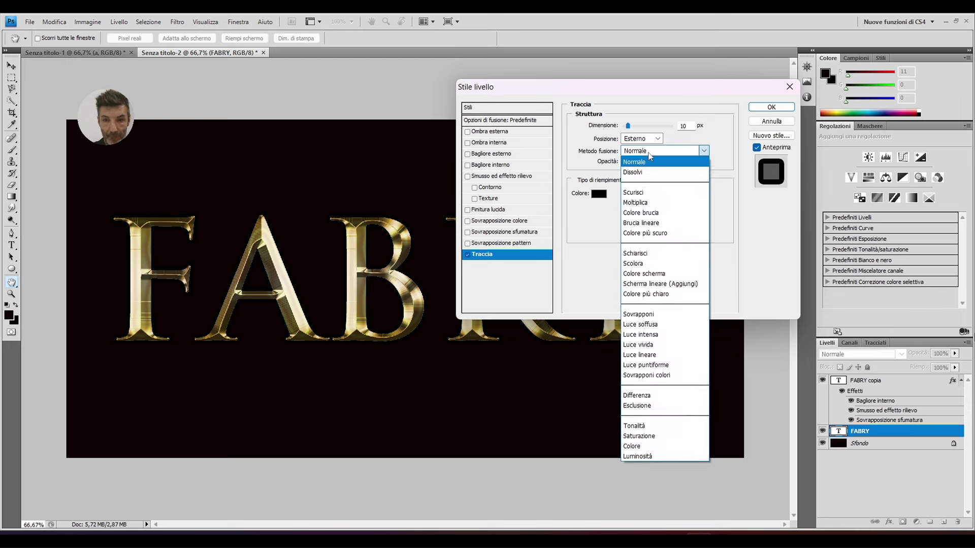
left_click(647, 204)
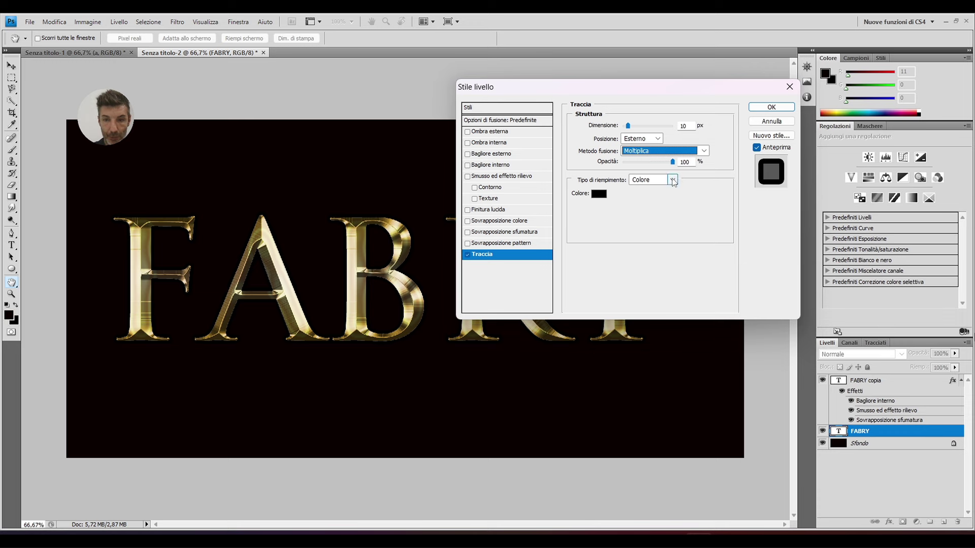
left_click(673, 181)
left_click(645, 201)
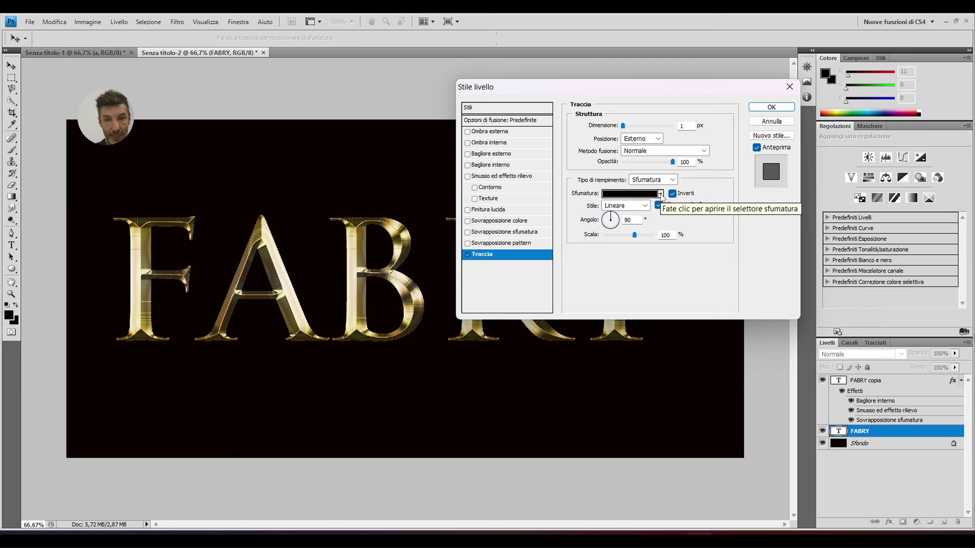
Step: Switch the stroke's gradient to the pale yellow-gold preset
left_click(672, 180)
left_click(661, 198)
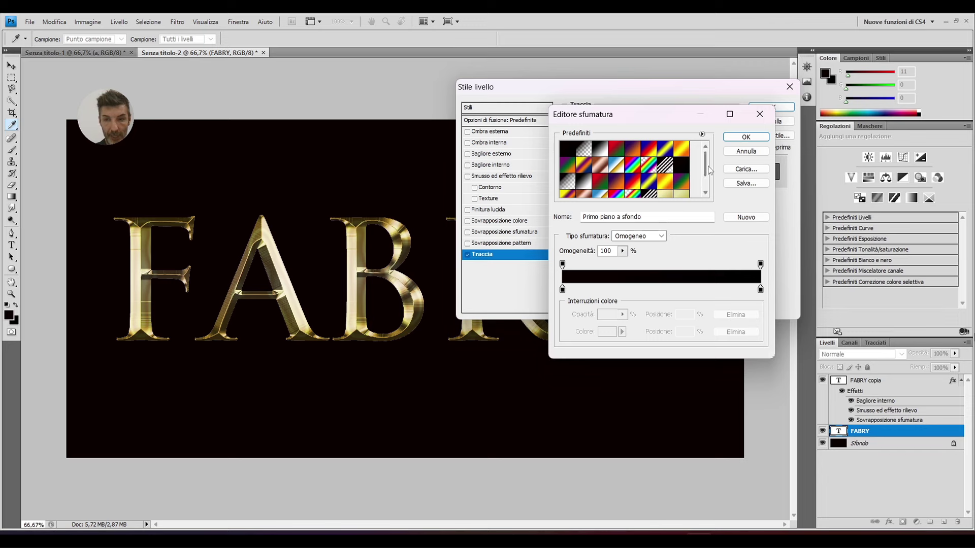
left_click_drag(705, 163, 705, 179)
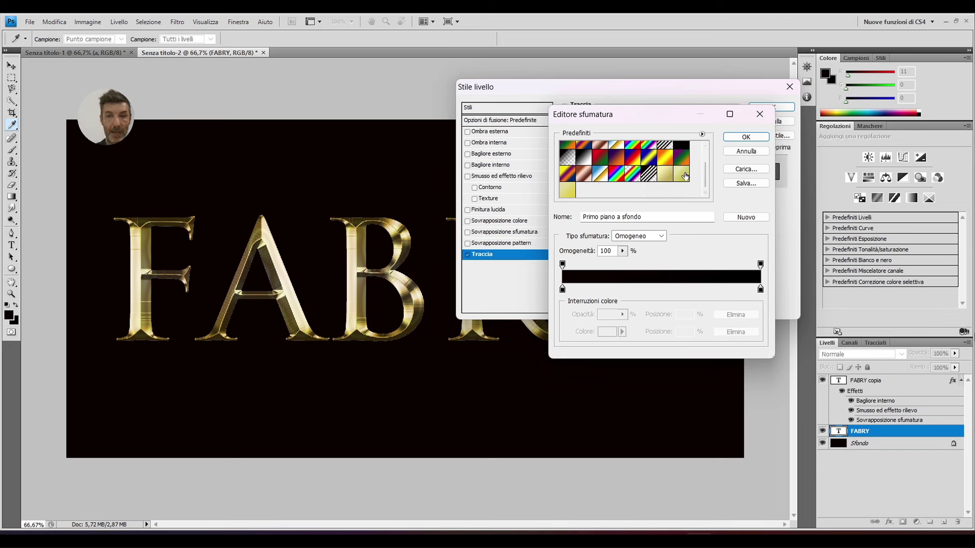
left_click(685, 176)
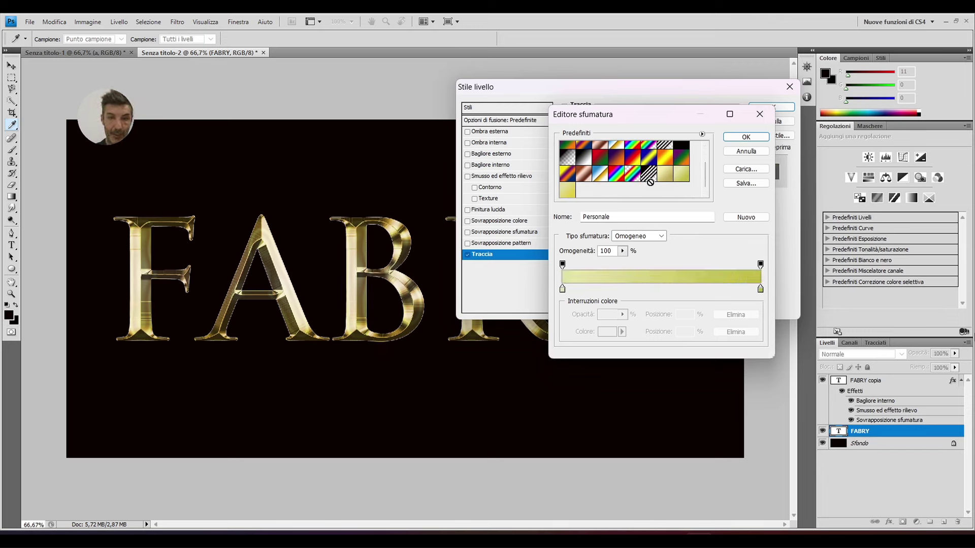
left_click(573, 195)
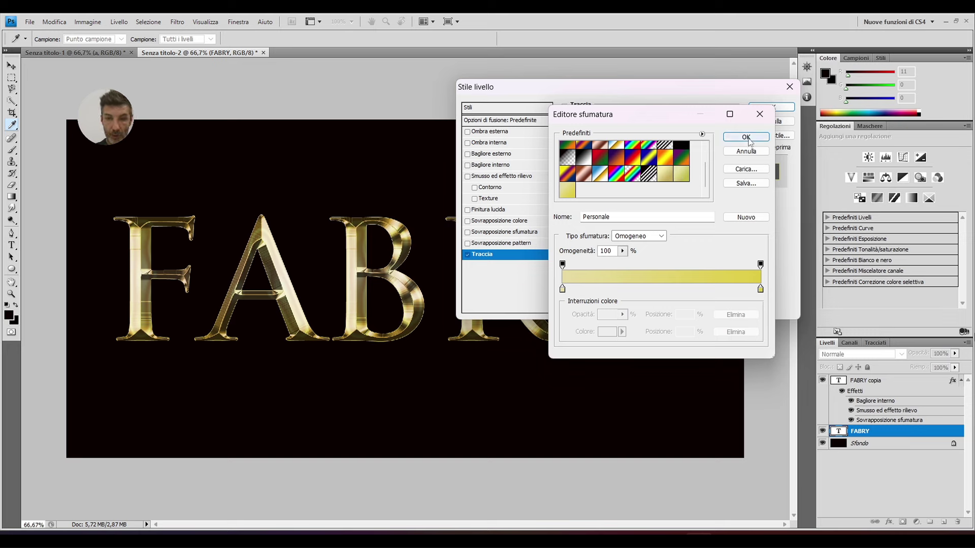
left_click(746, 137)
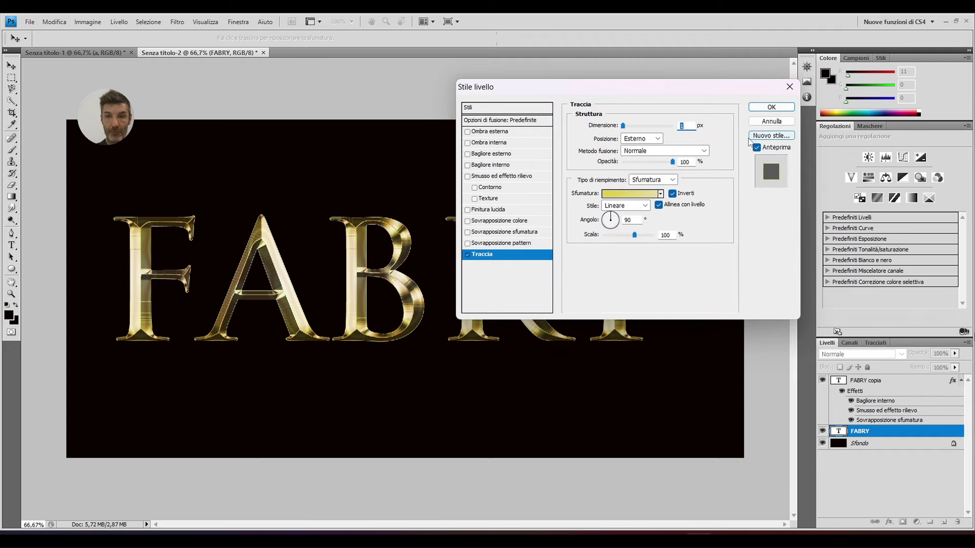
Step: Set the stroke gradient style to Riflesso, position Esterno, size 5 px
left_click(644, 206)
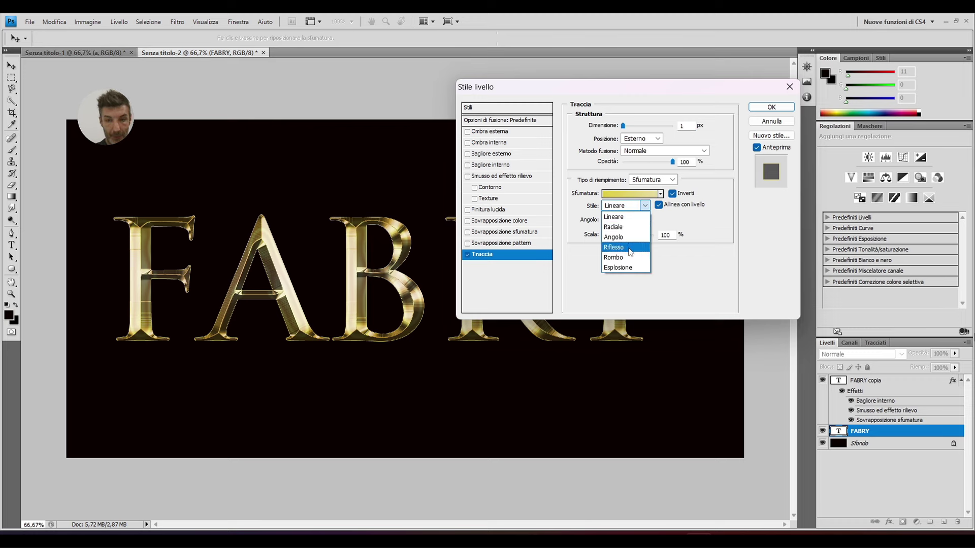
left_click(630, 248)
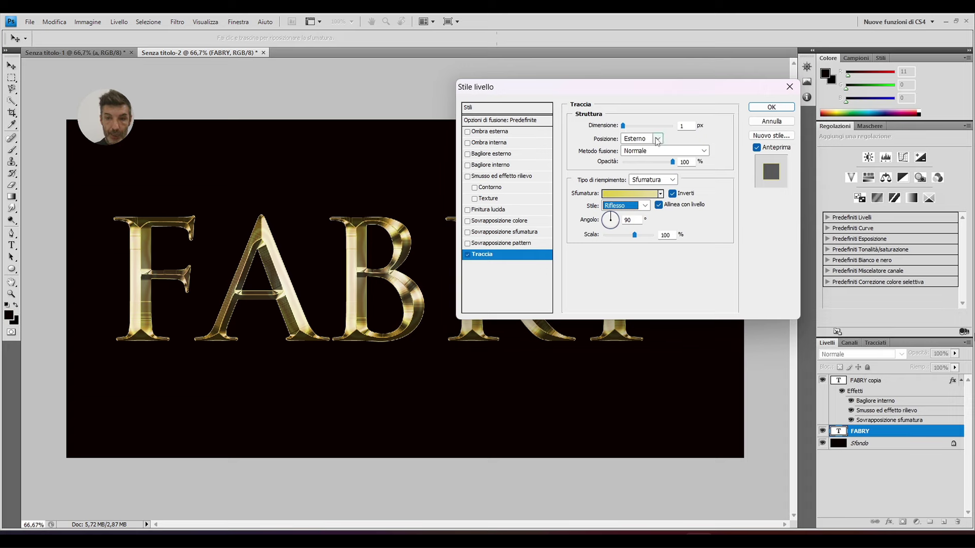
left_click(657, 140)
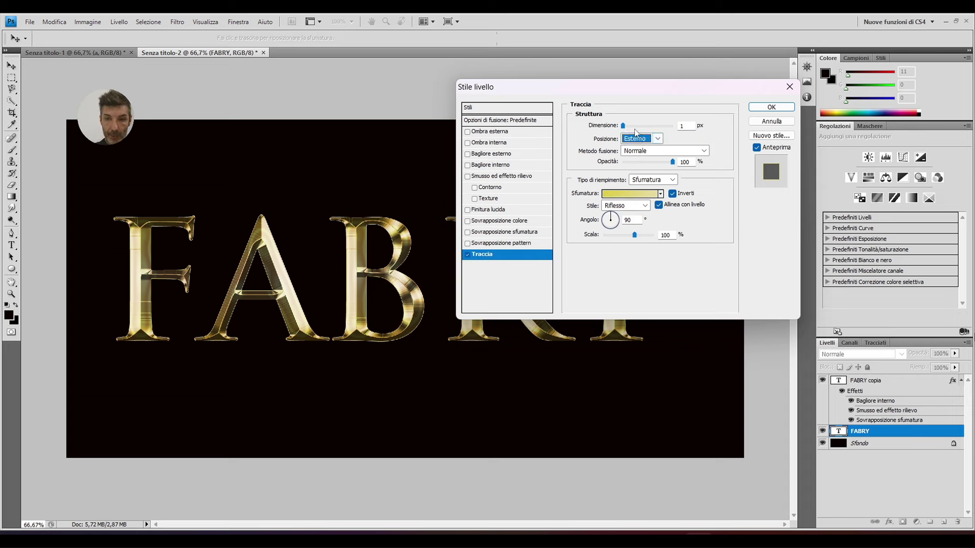
left_click_drag(624, 127, 624, 127)
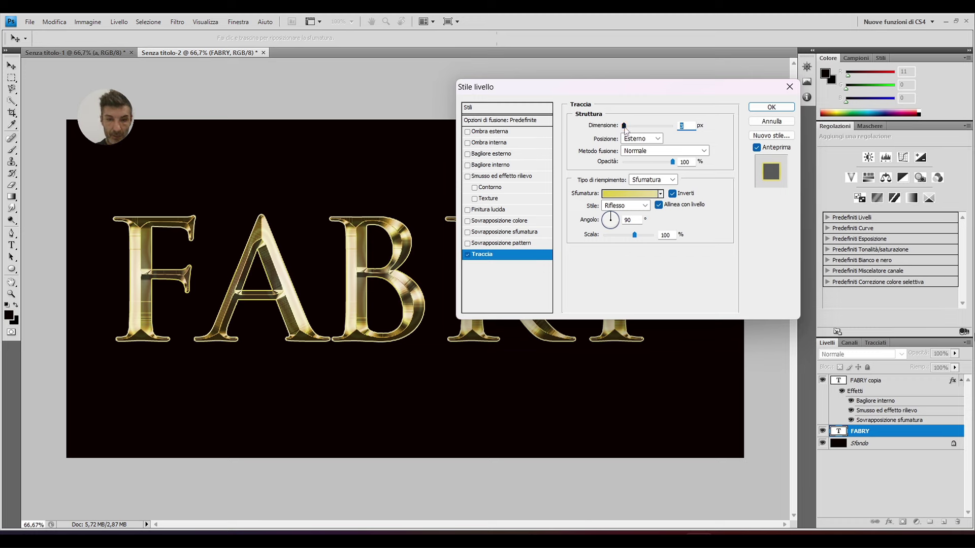
left_click_drag(624, 127, 625, 127)
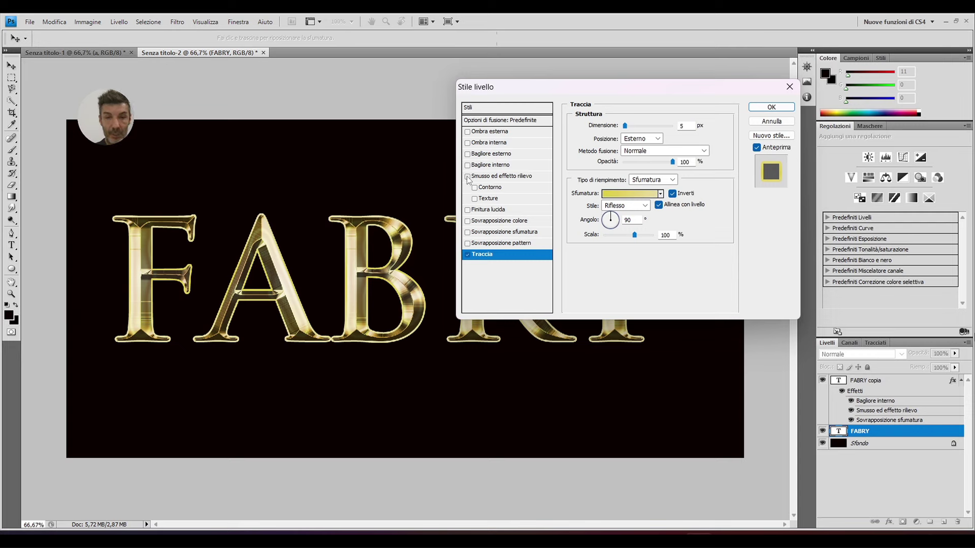
Step: Add a Rilievo traccia bevel, Scalpello deciso, Profondità 170 and Dimensione 8
left_click(492, 177)
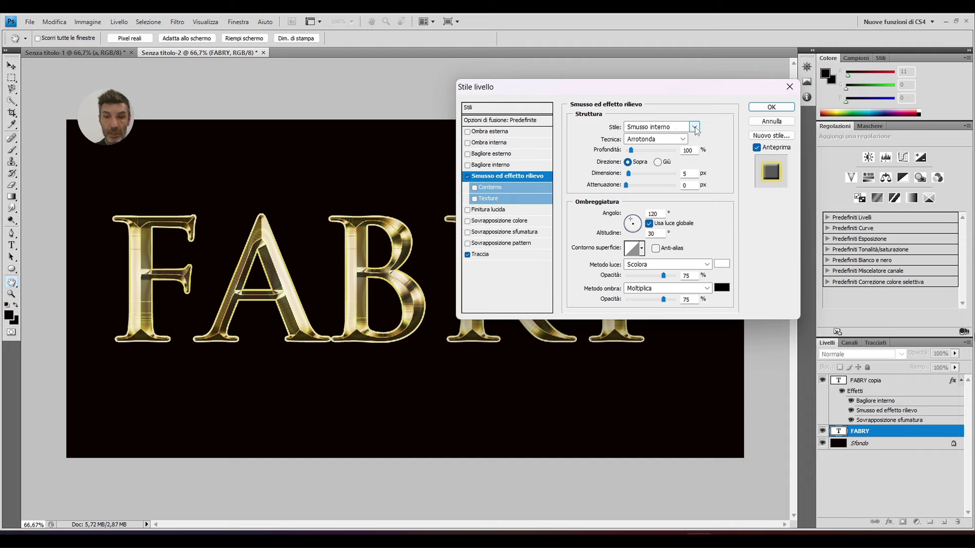
left_click(694, 127)
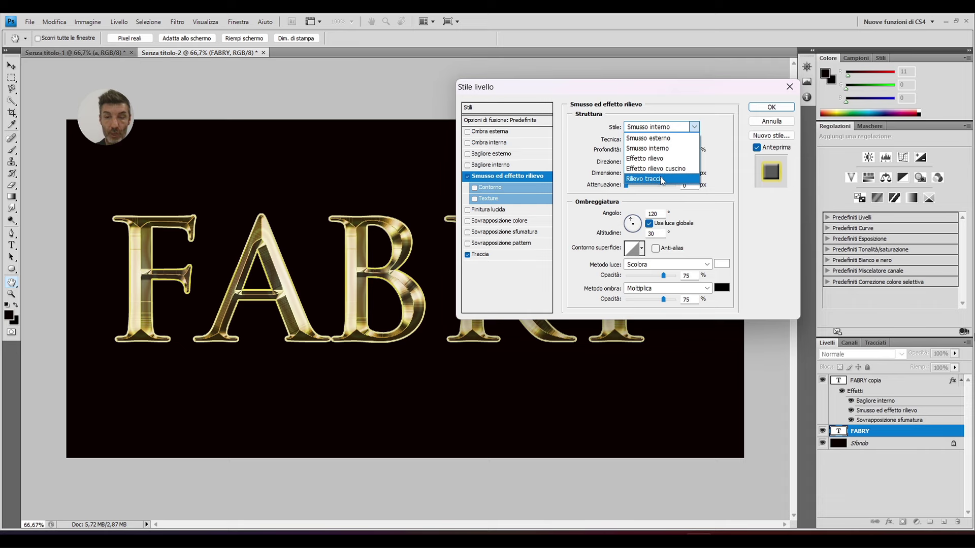
left_click(661, 180)
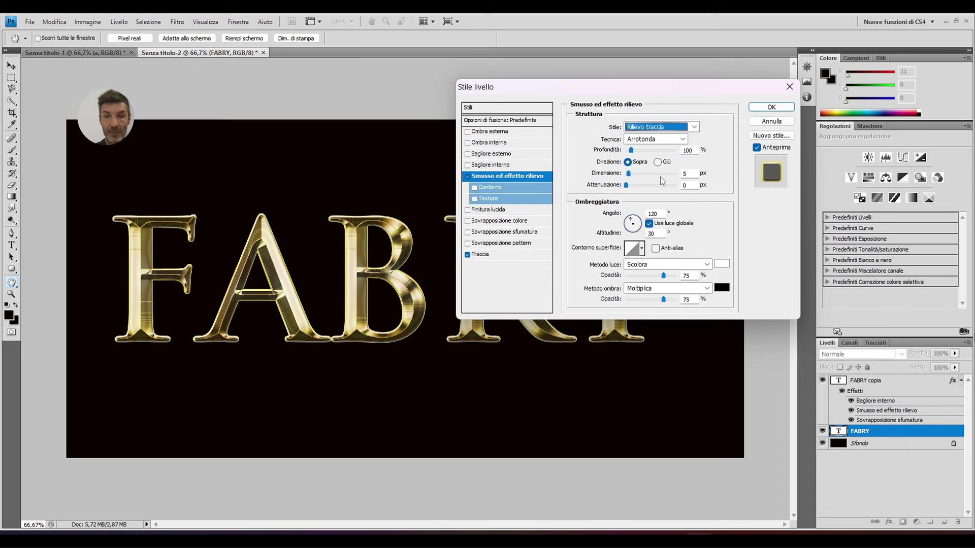
left_click(683, 139)
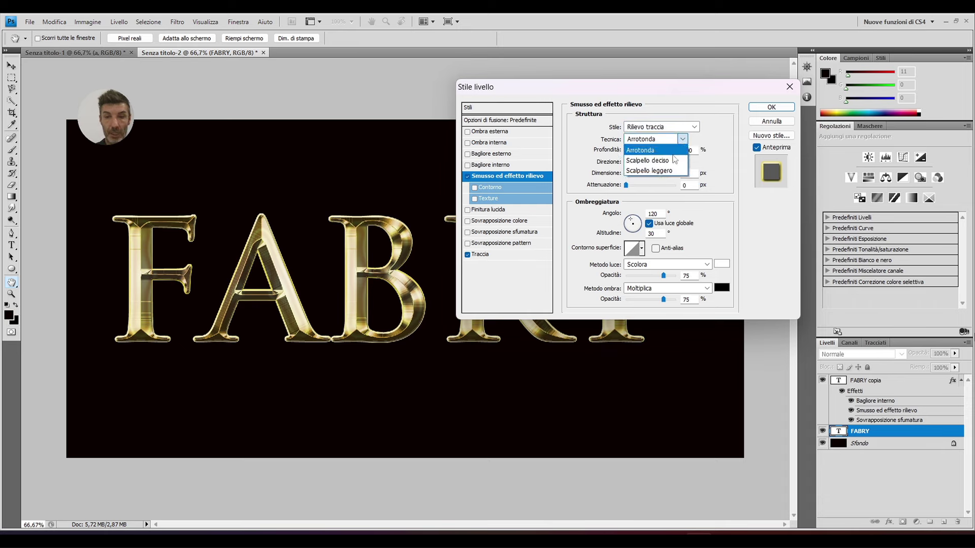
left_click(671, 163)
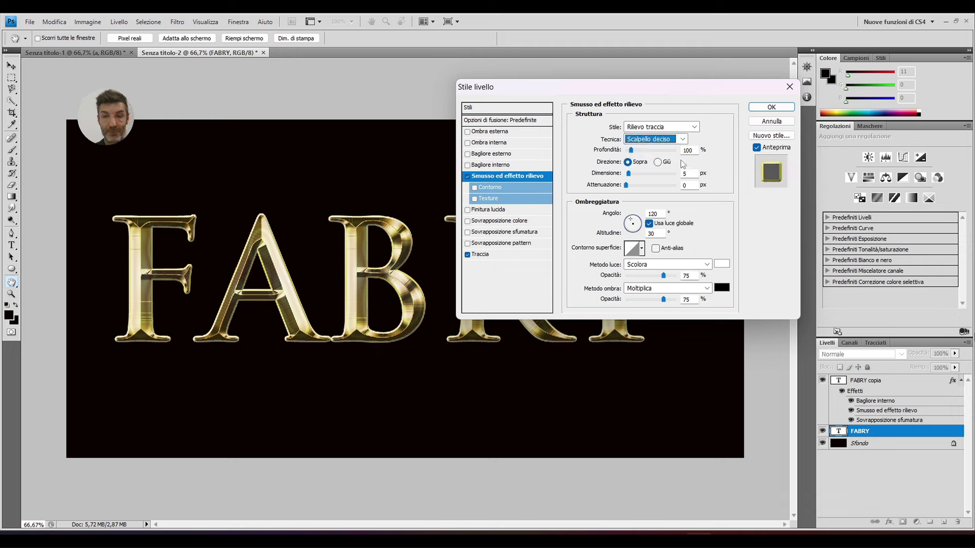
left_click_drag(634, 150, 635, 156)
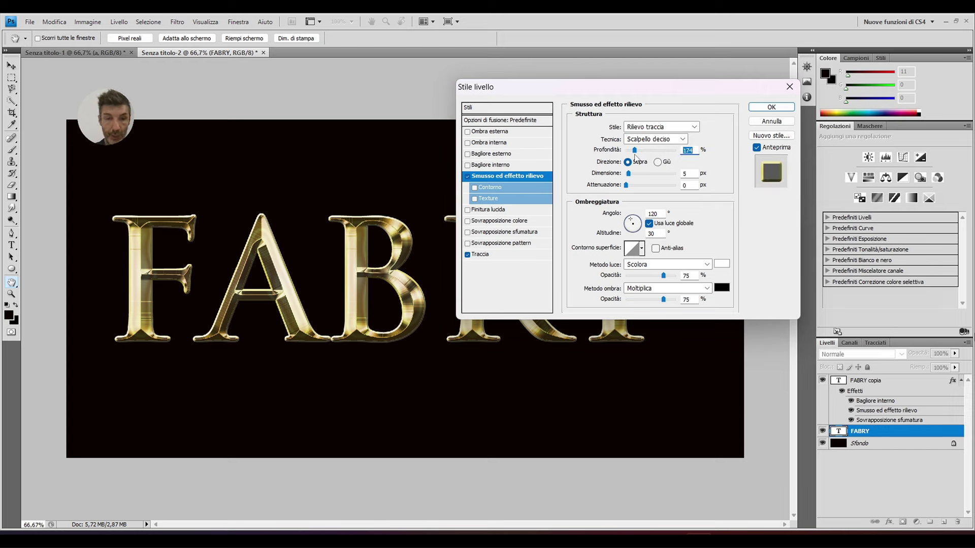
left_click_drag(628, 173, 630, 174)
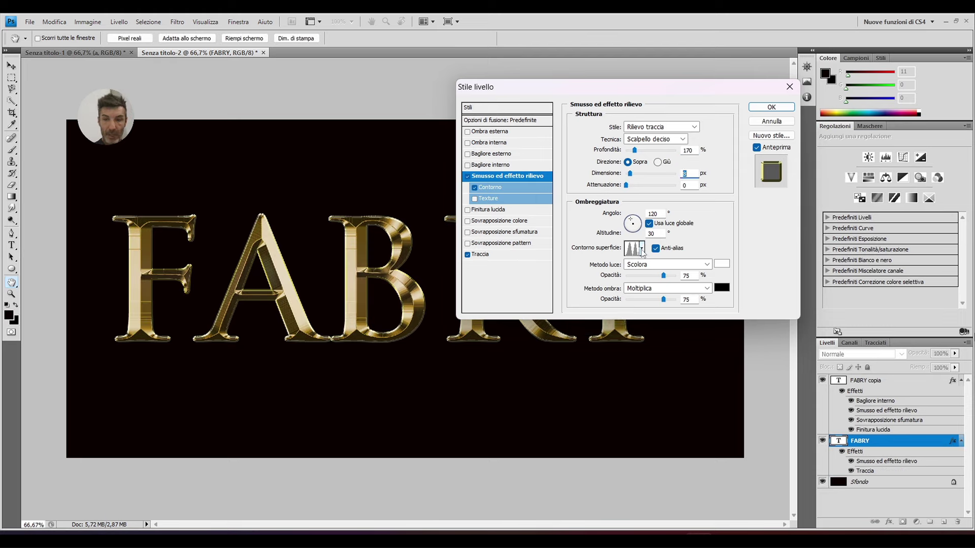
Step: Choose a gloss contour, enable Contorno on the bevel, and apply the styles
left_click(642, 248)
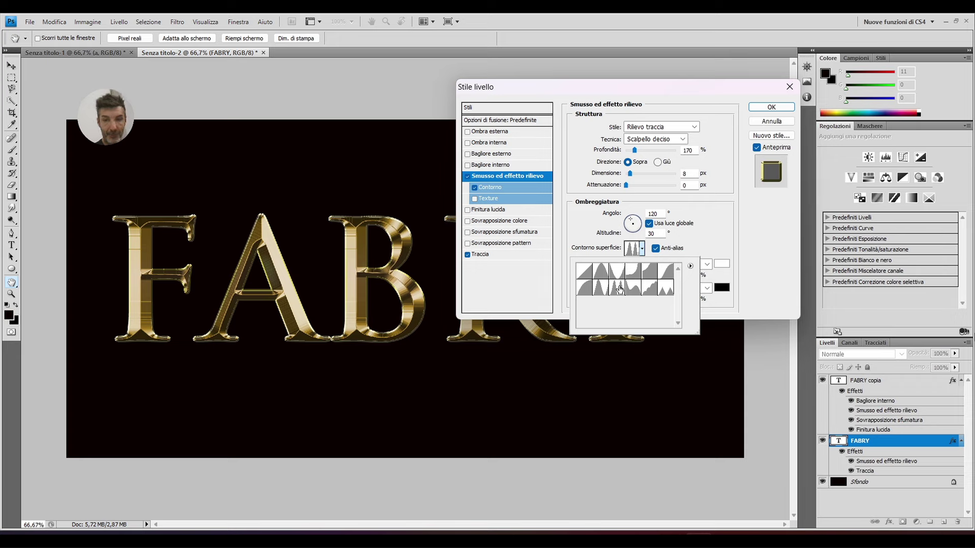
left_click_drag(619, 290, 618, 297)
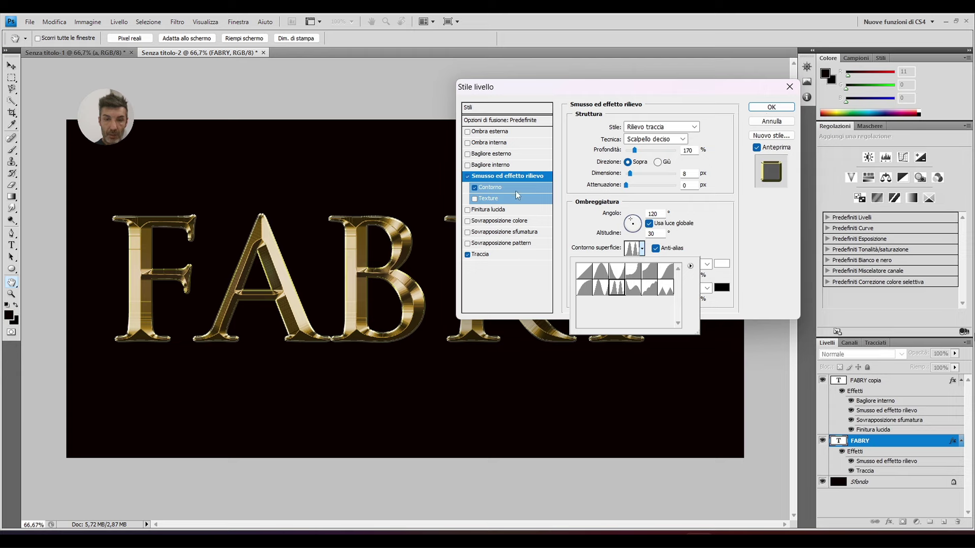
left_click(475, 191)
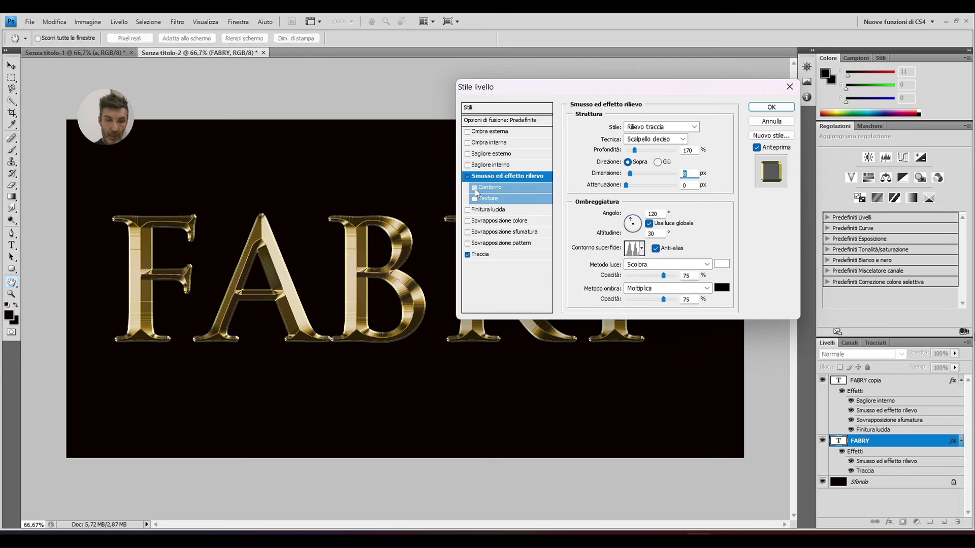
type("8")
left_click(474, 189)
left_click(474, 189)
left_click(474, 188)
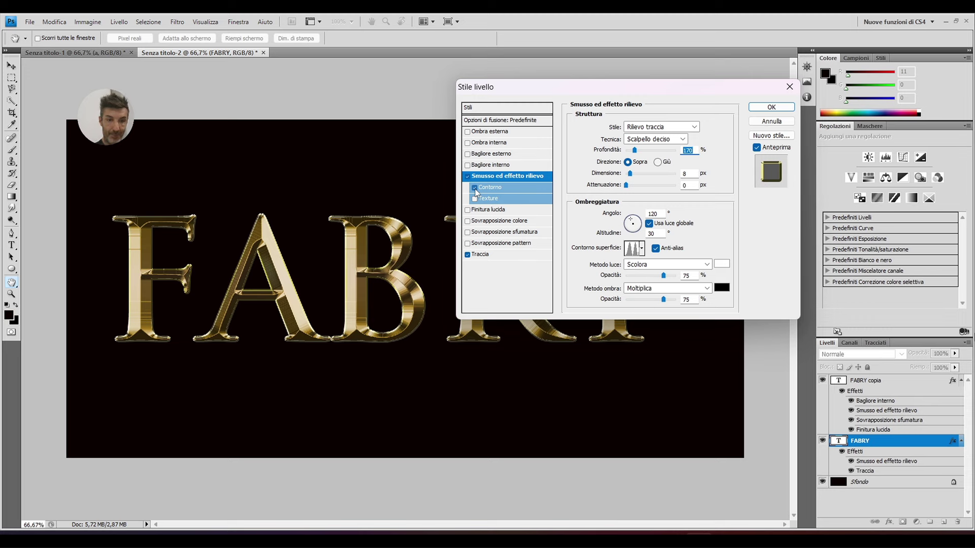
left_click(474, 188)
left_click(475, 188)
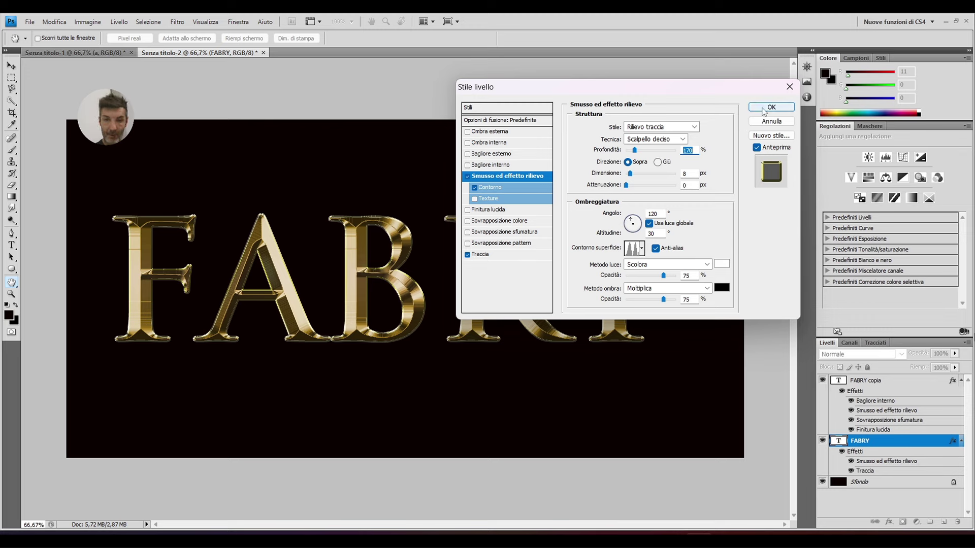
left_click(763, 107)
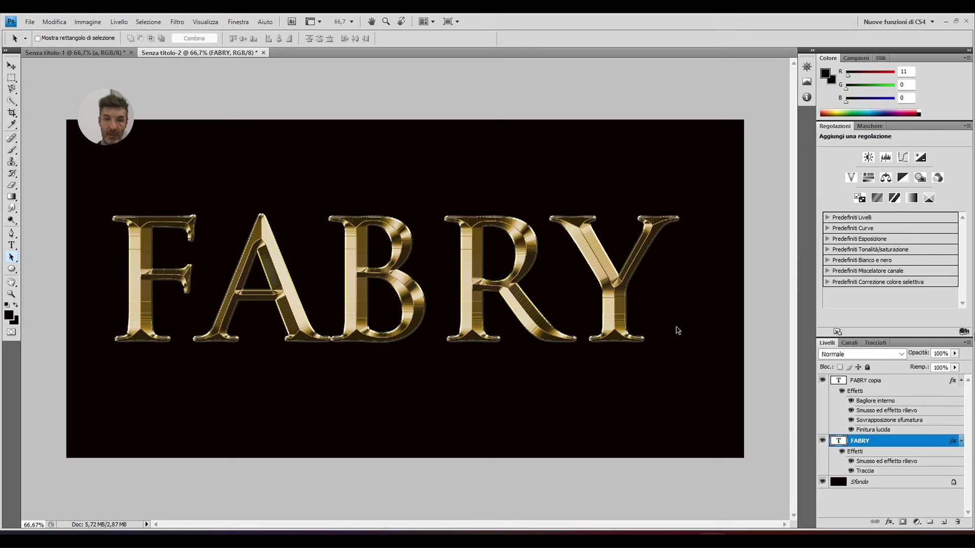
Step: Add a Bagliore esterno outer glow effect to the FABRY copia layer
left_click(881, 381)
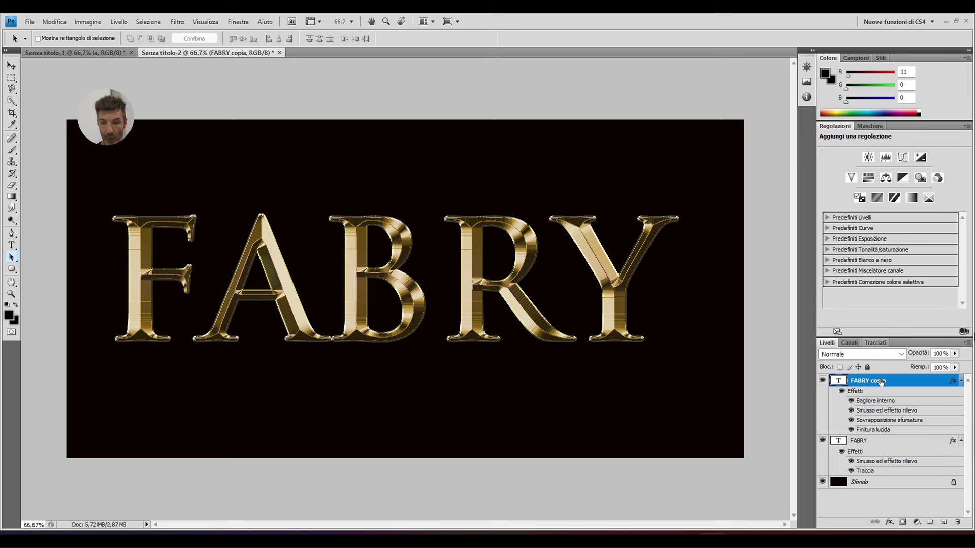
left_click(887, 522)
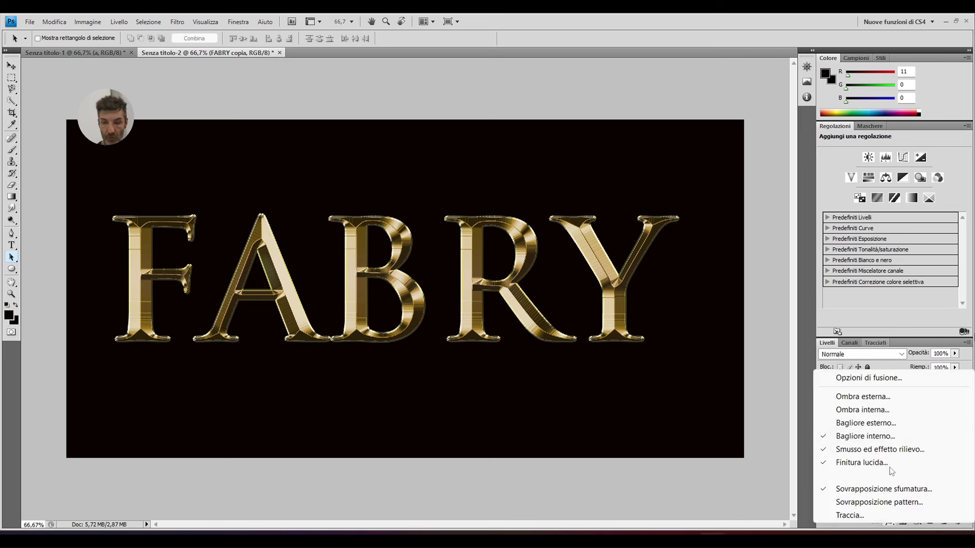
left_click(882, 423)
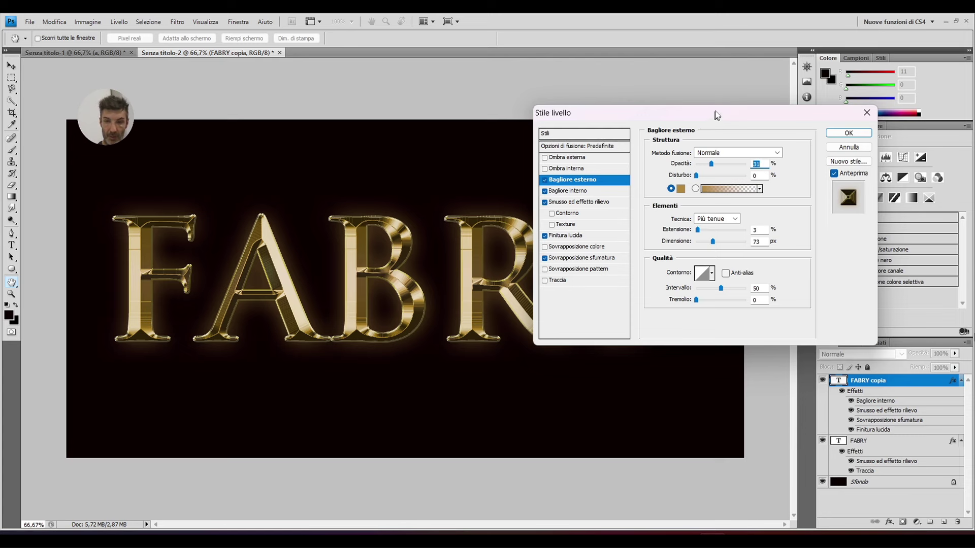
Step: Change the outer glow colour to warm golden #b2893a
left_click_drag(716, 115, 734, 84)
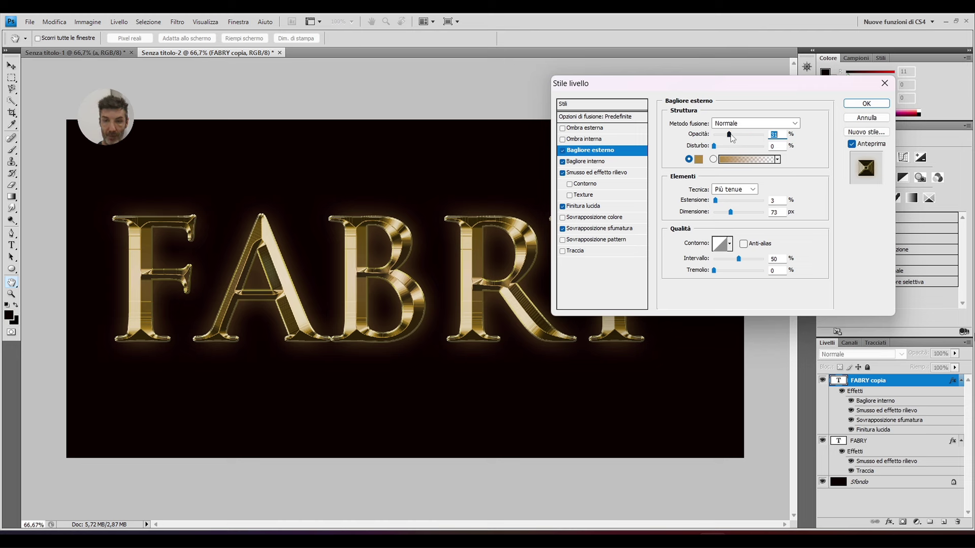
left_click(700, 162)
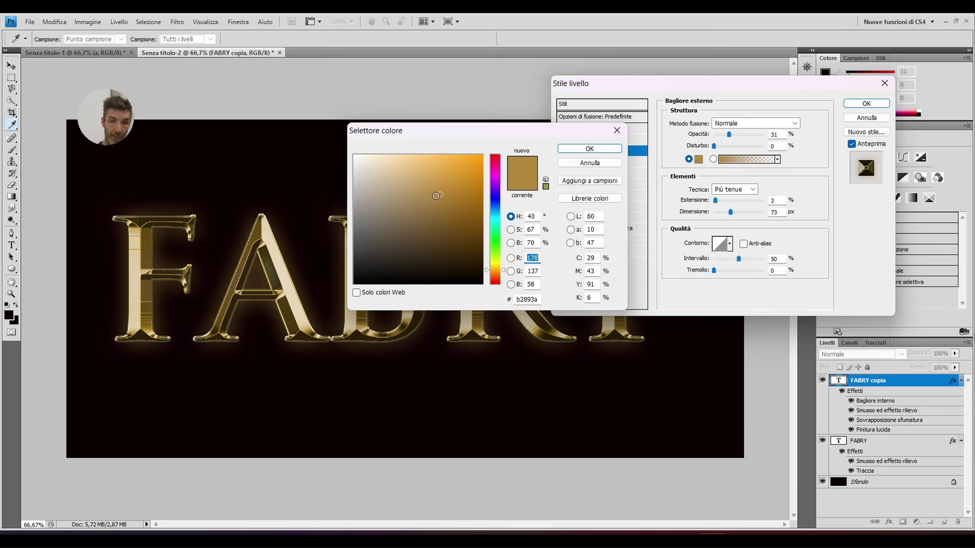
left_click(576, 149)
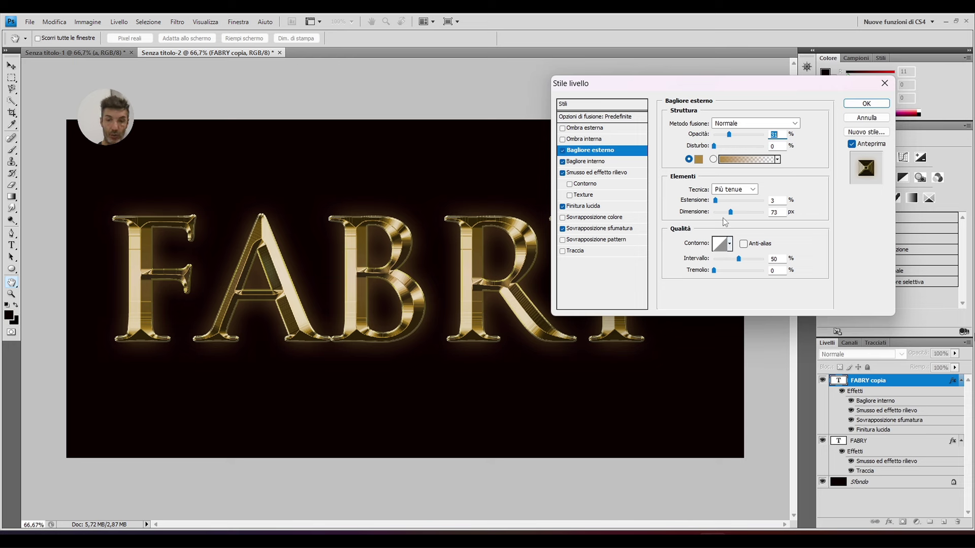
Step: Close the style settings, reselect FABRY copia, pick the Eyedropper, and reopen the effects list
left_click(729, 244)
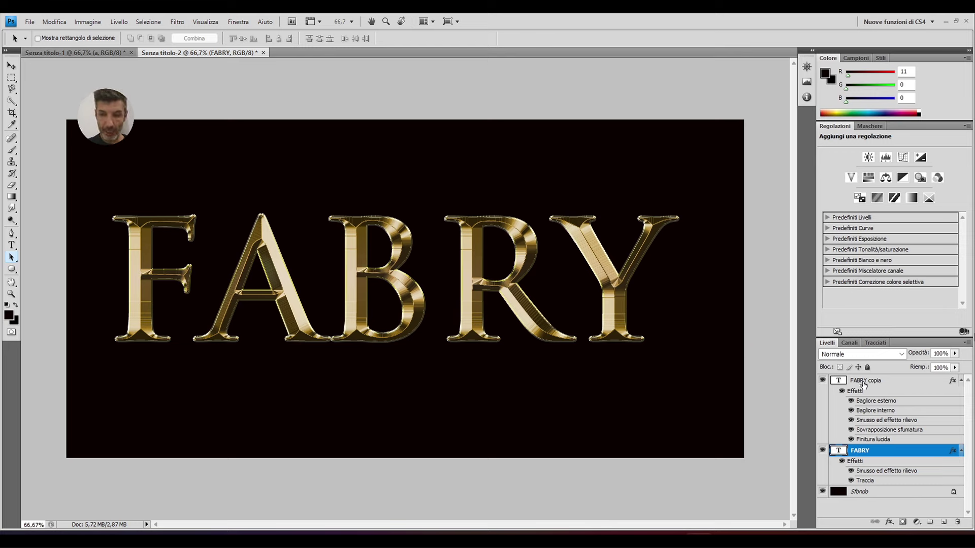
left_click(865, 382)
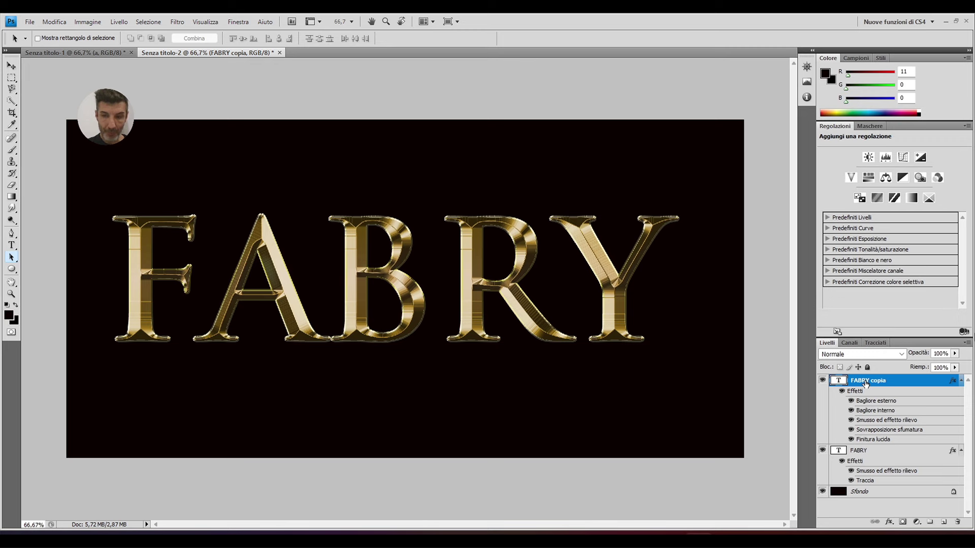
left_click(14, 151)
left_click(13, 126)
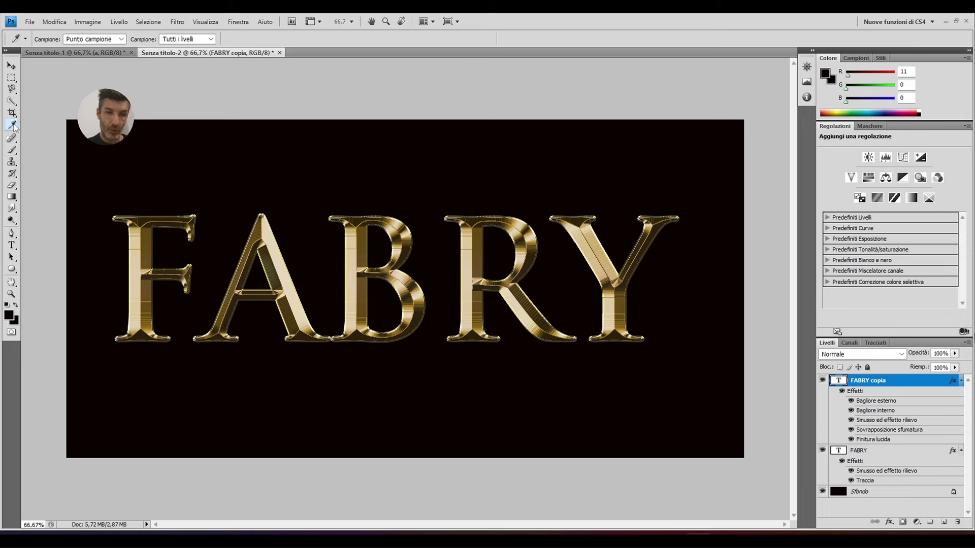
left_click(888, 522)
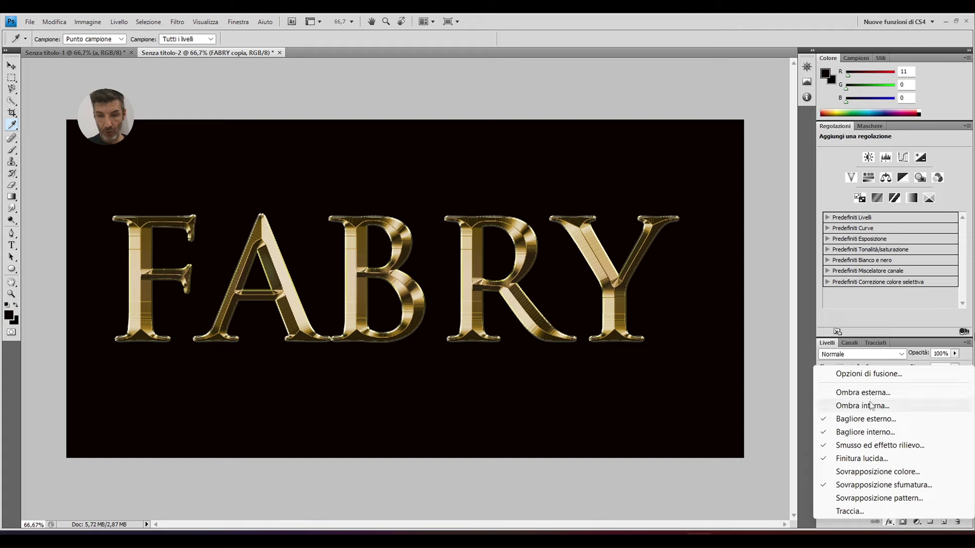
Step: Reopen Outer Glow and set its colour to a soft cream sampled from the letter F
left_click(868, 420)
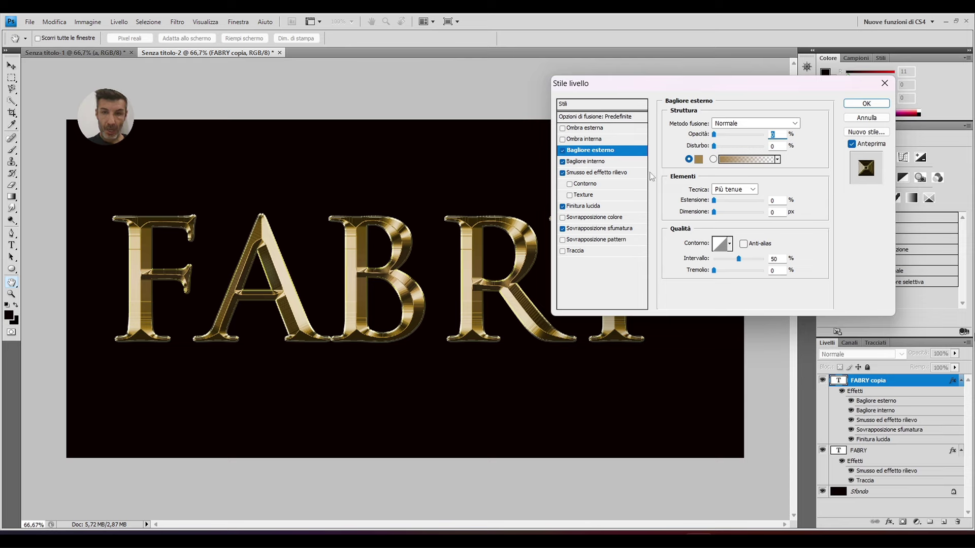
left_click(698, 159)
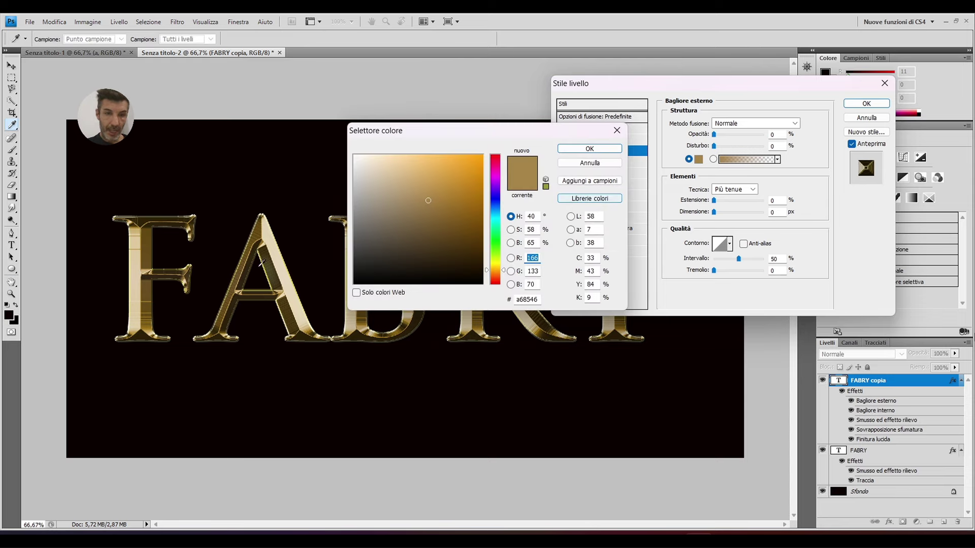
left_click(135, 276)
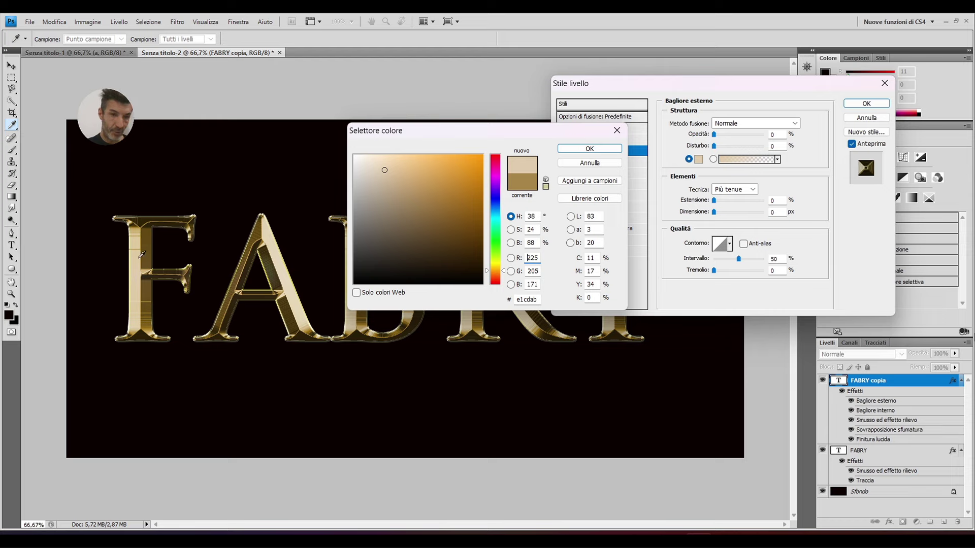
left_click(140, 239)
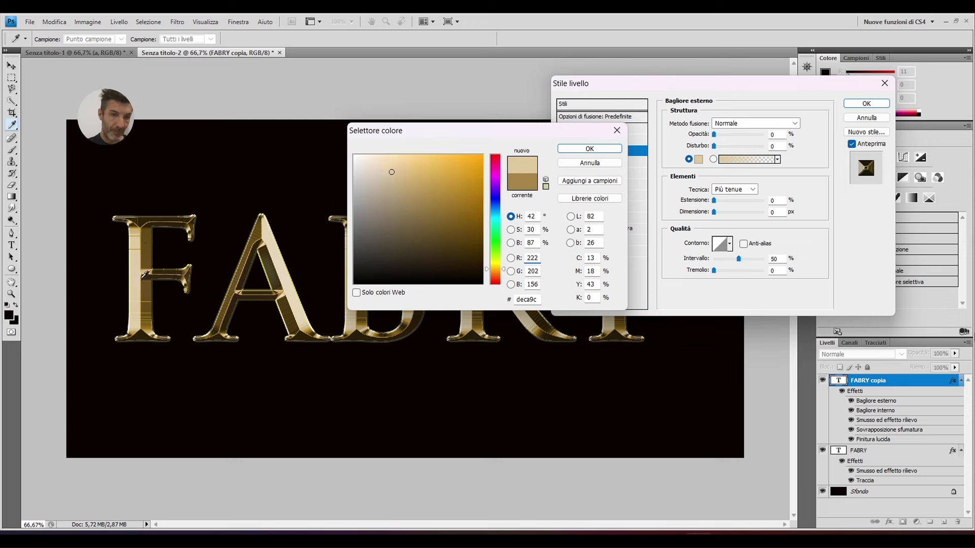
left_click(604, 150)
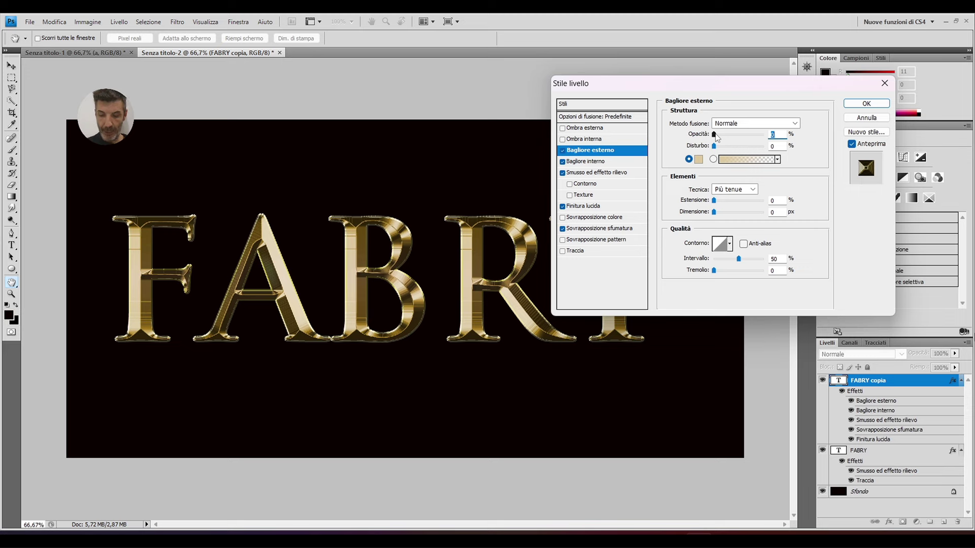
Step: Set the outer glow to about 32% opacity, low spread and 57 px size
left_click_drag(716, 138, 727, 140)
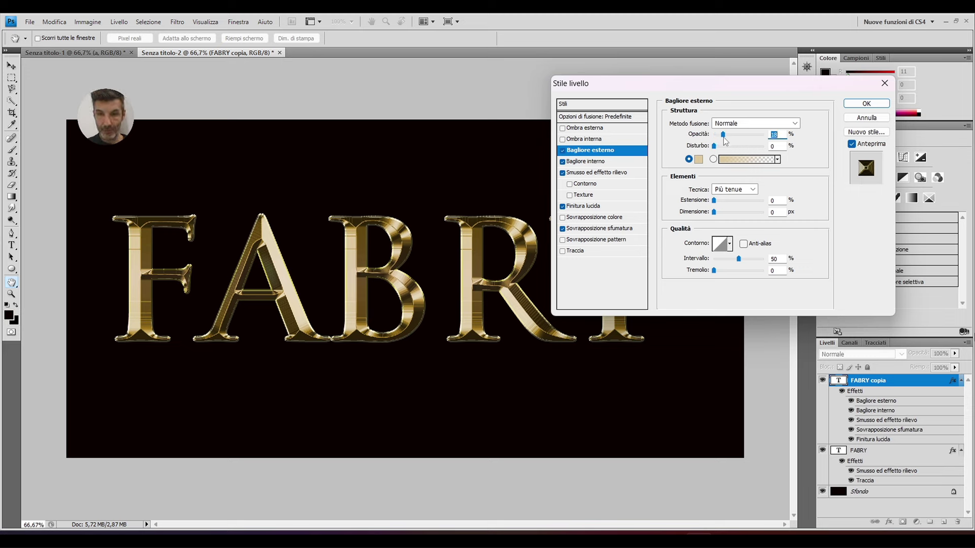
left_click_drag(725, 140, 730, 141)
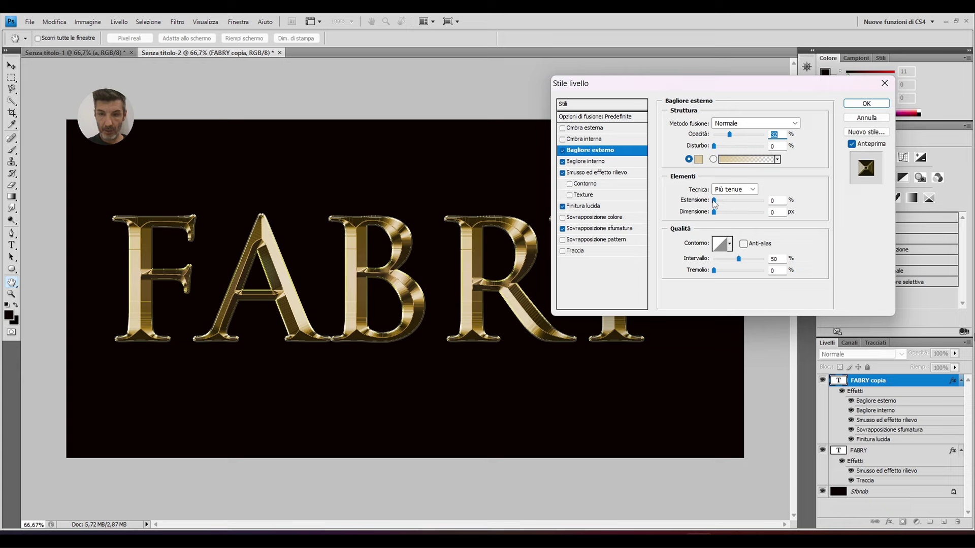
left_click_drag(713, 201, 732, 201)
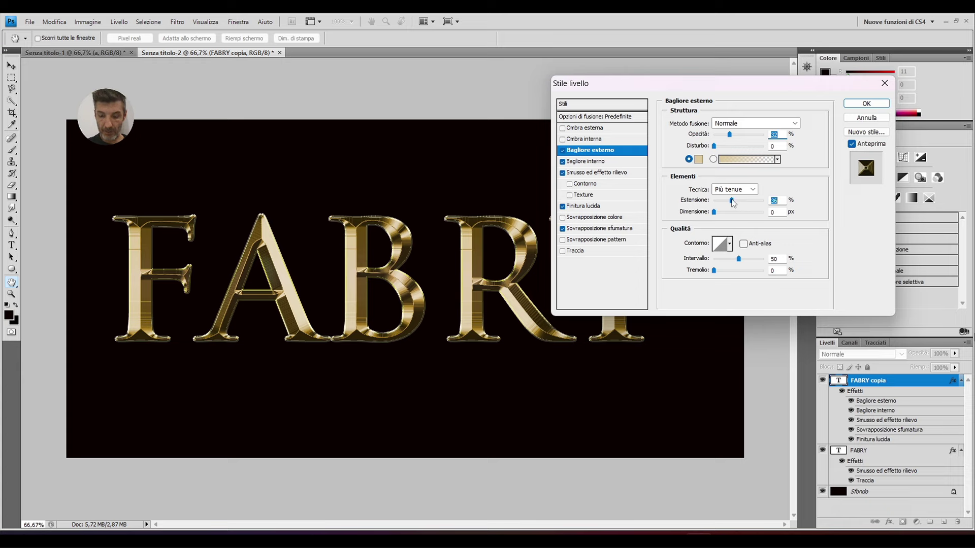
left_click_drag(733, 201, 715, 204)
left_click(719, 202)
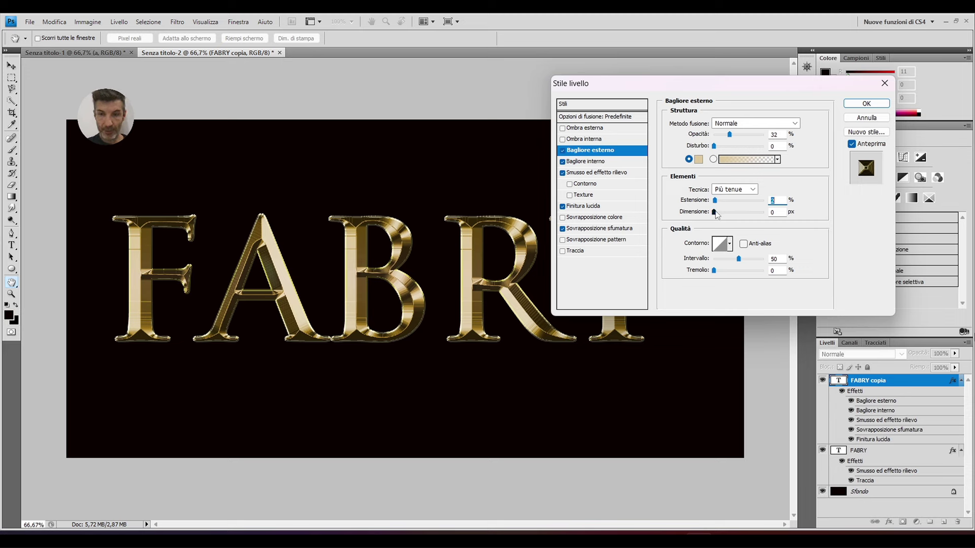
left_click_drag(714, 212, 729, 216)
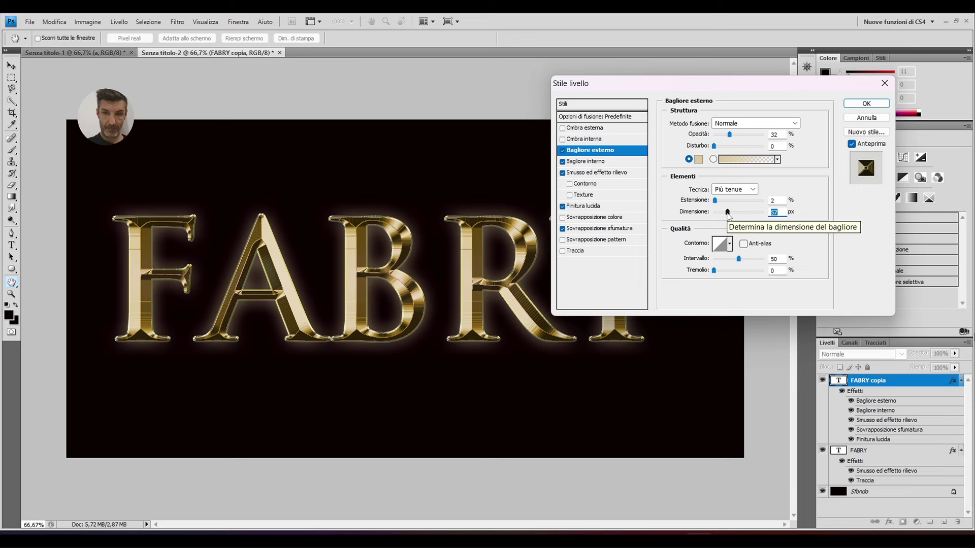
Step: Set the Outer Glow spread to 3% and opacity to about 24%, then apply the style
mouse_move(714, 200)
left_mouse_down()
mouse_move(722, 200)
mouse_move(714, 209)
left_mouse_up()
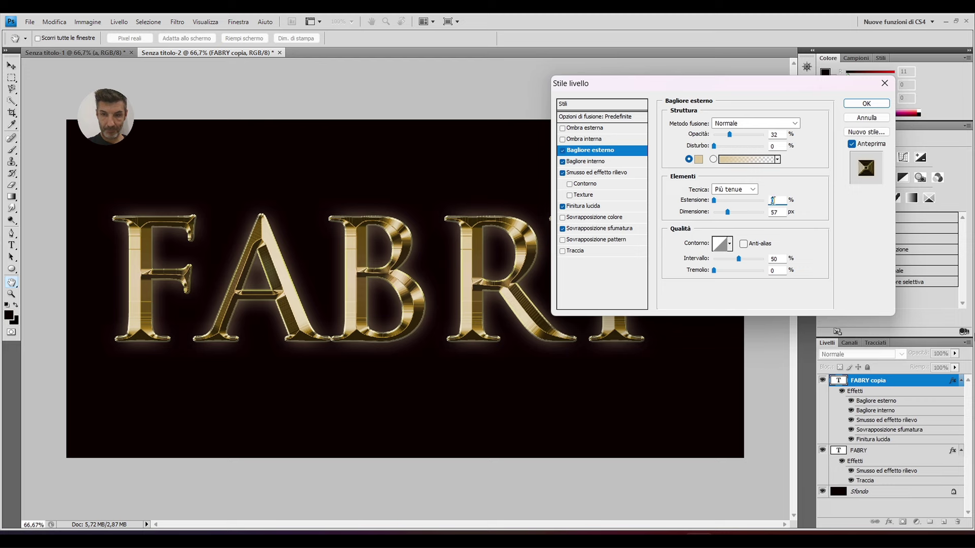
type("3")
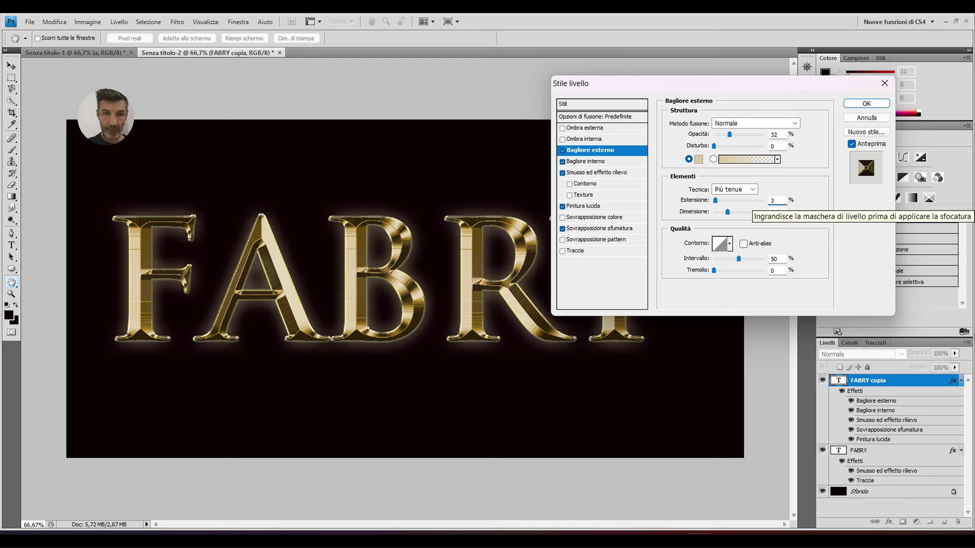
left_click_drag(729, 135, 728, 135)
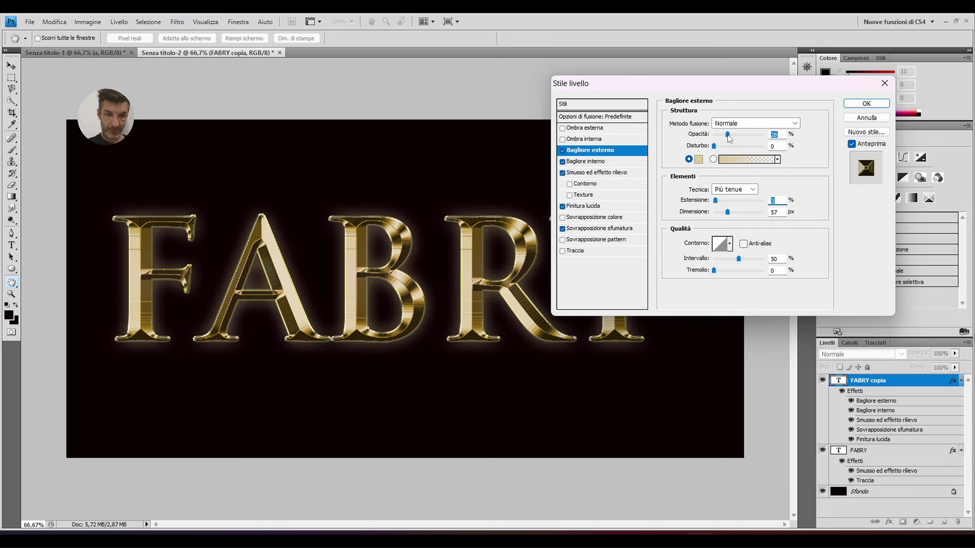
left_click_drag(725, 135, 727, 136)
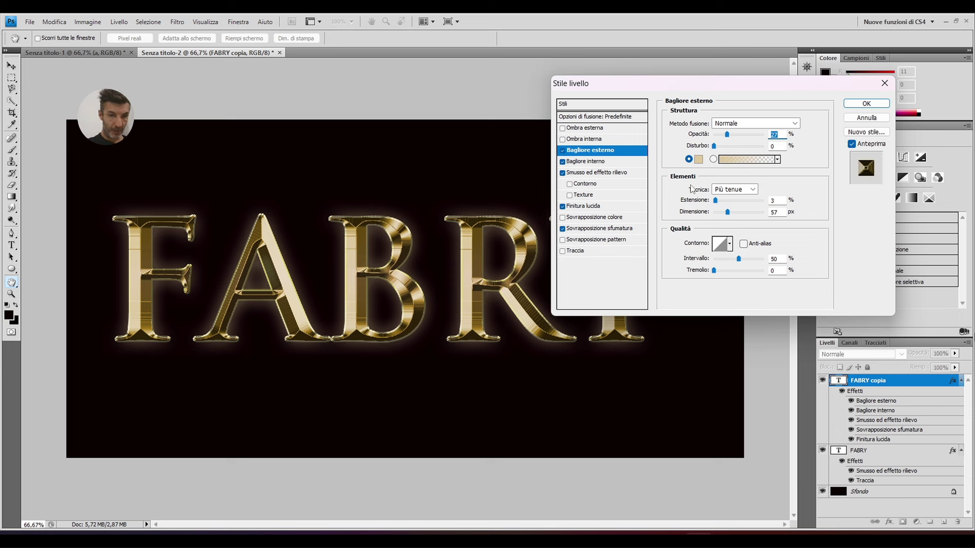
left_click(866, 104)
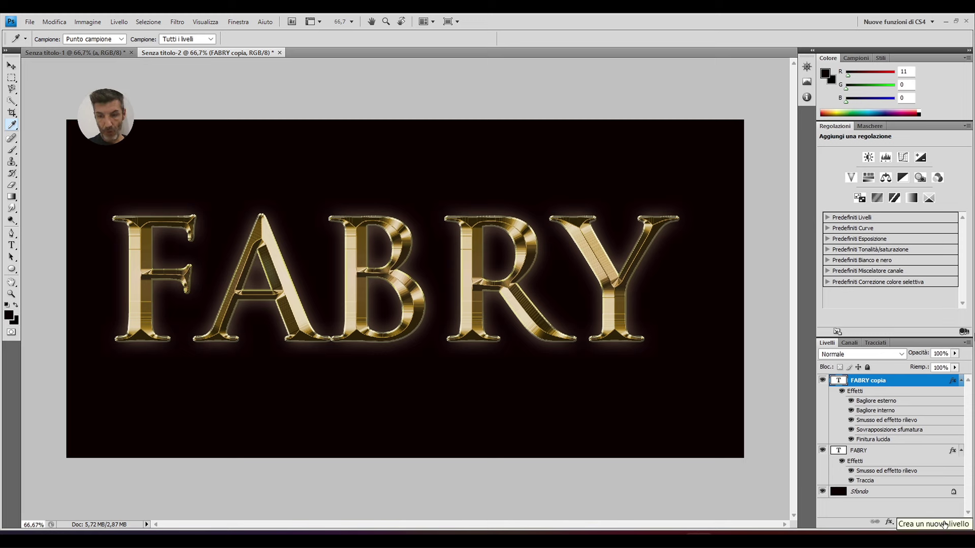
Step: Add an empty Livello 1 layer above FABRY copia, make white the foreground, and select the Brush
left_click(945, 523)
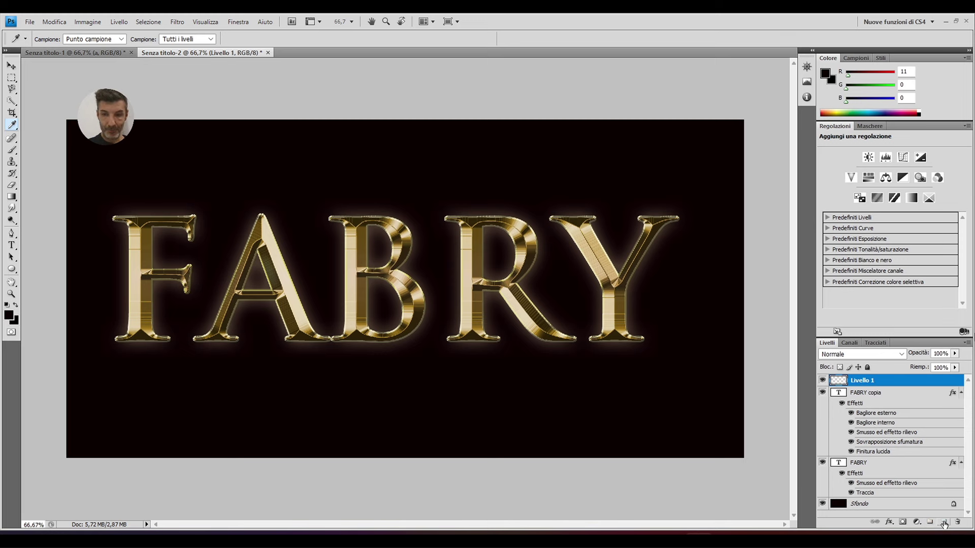
key("a")
key("x")
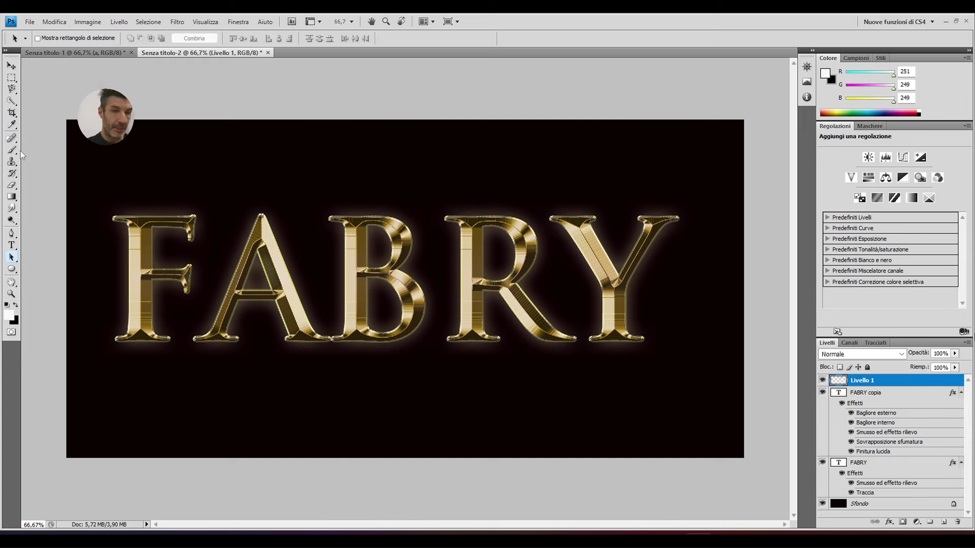
left_click(13, 150)
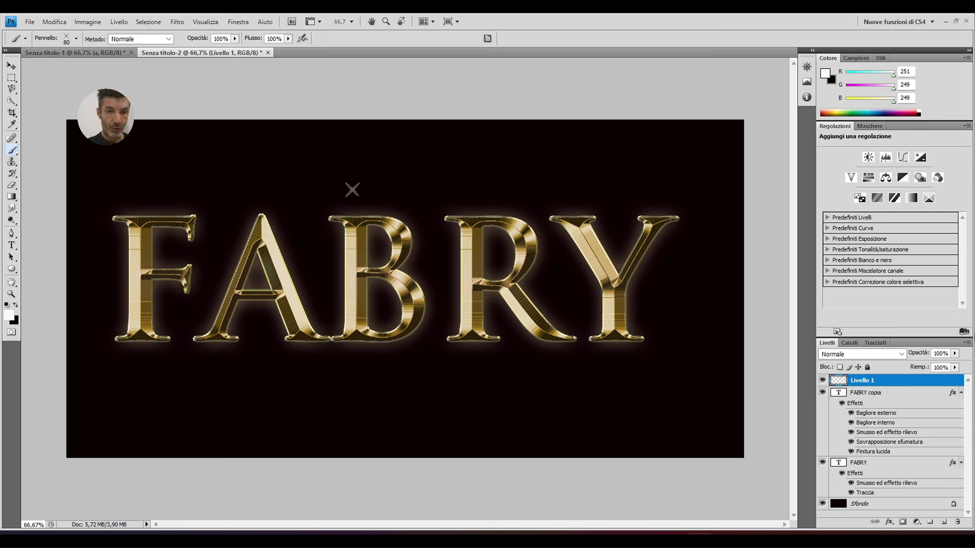
Step: Reset to the default brushes and set the Tratteggio 1 sparkle tip to 80 px diameter
right_click(352, 190)
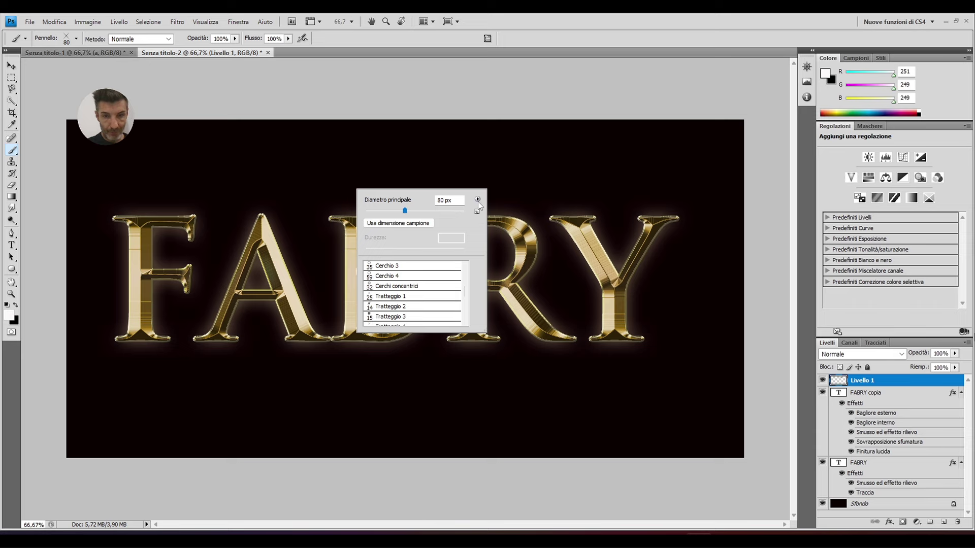
left_click(477, 200)
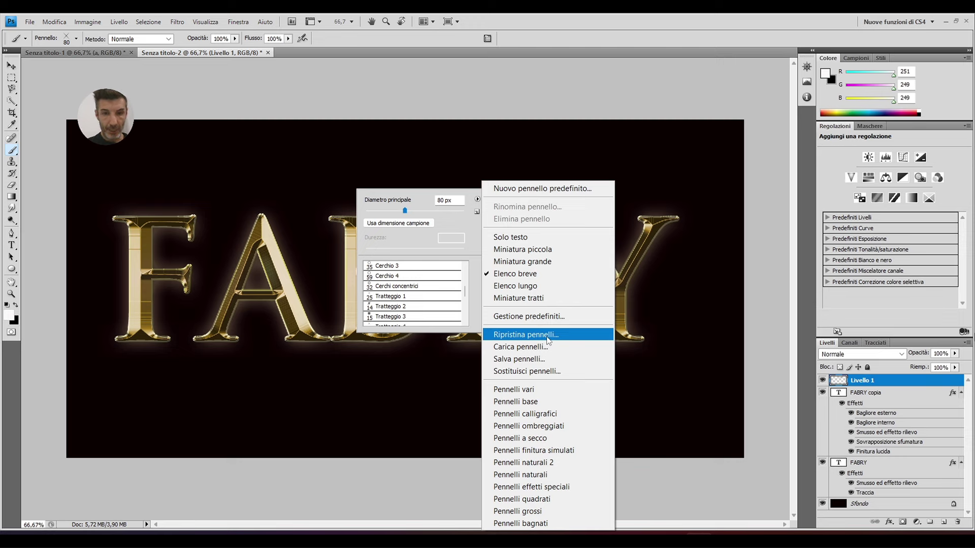
left_click(525, 334)
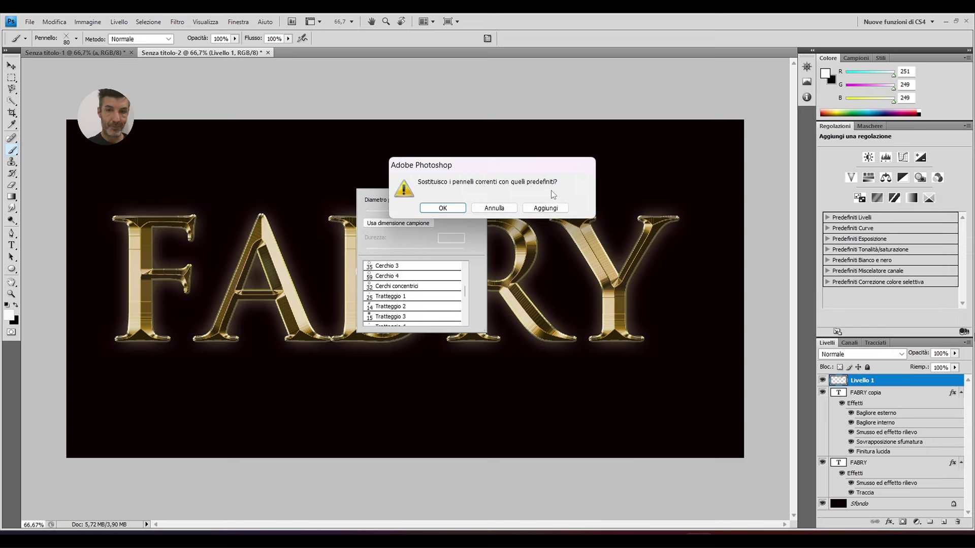
left_click(539, 213)
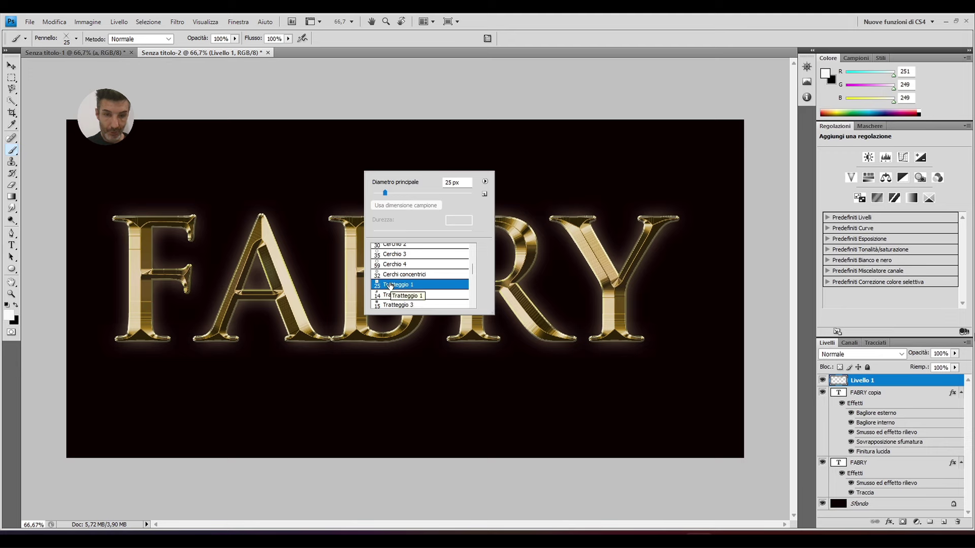
double_click(451, 183)
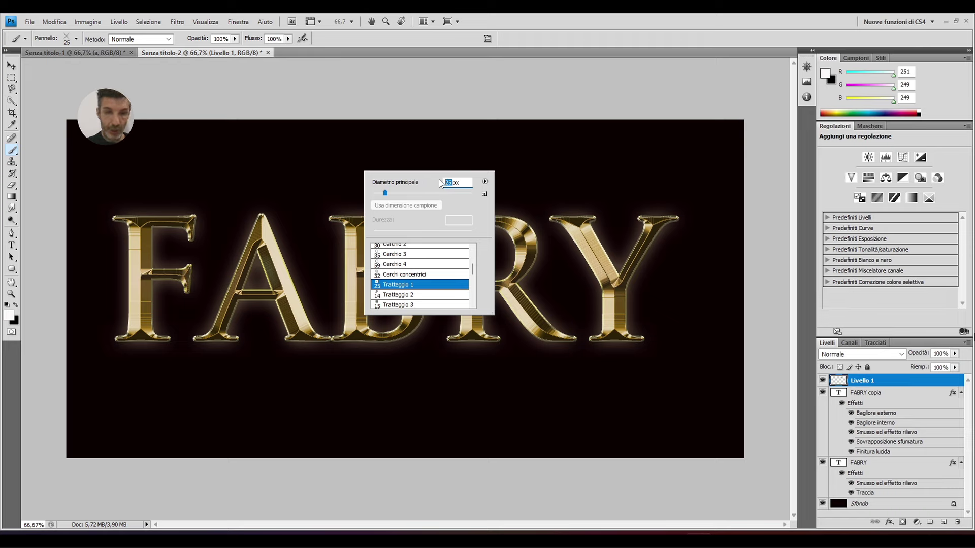
type("80")
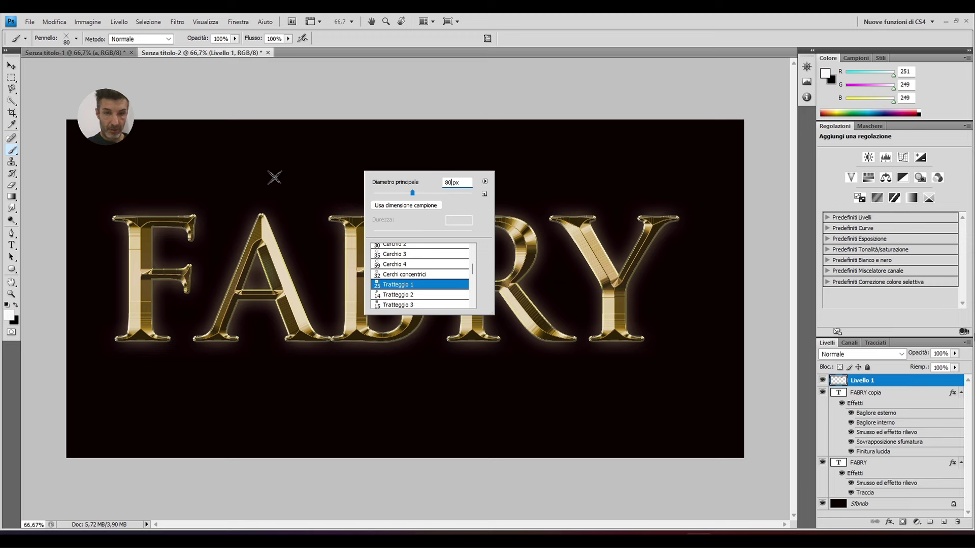
Step: Stamp white sparkles at the A–B base, the R–Y base and on the Y
left_click(195, 212)
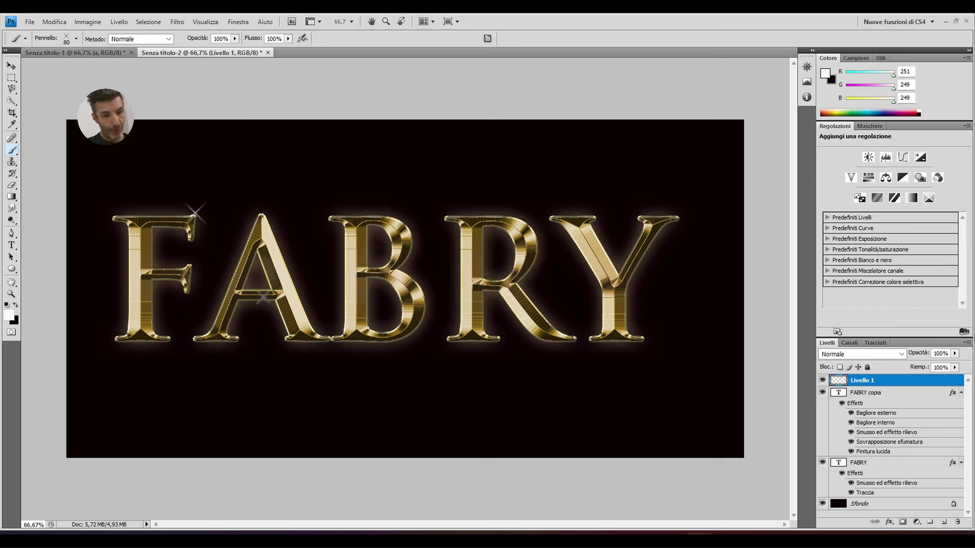
left_click(329, 332)
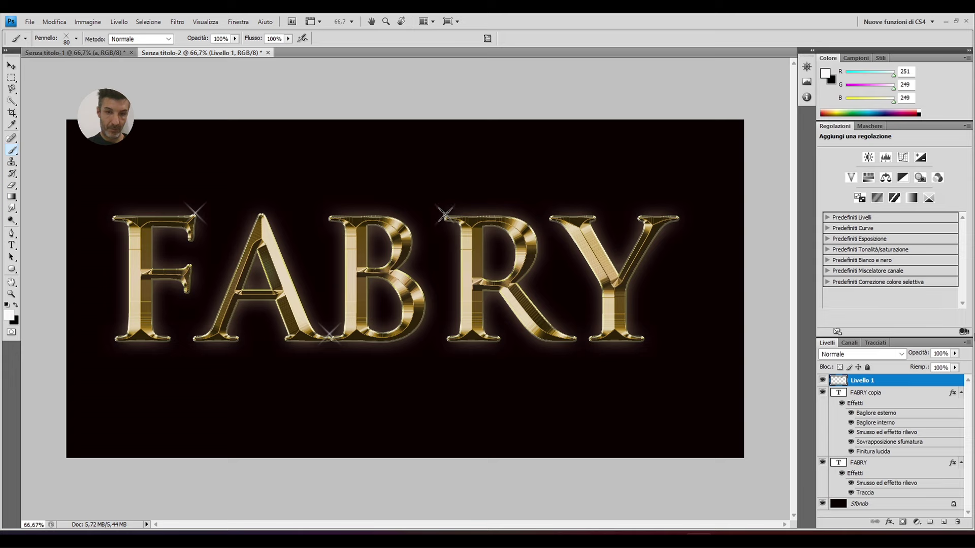
left_click(583, 332)
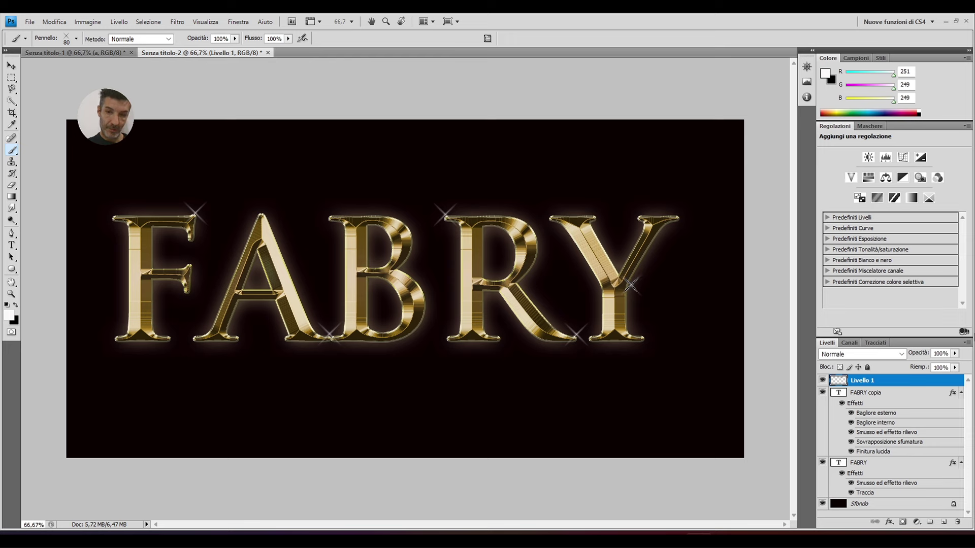
left_click(630, 285)
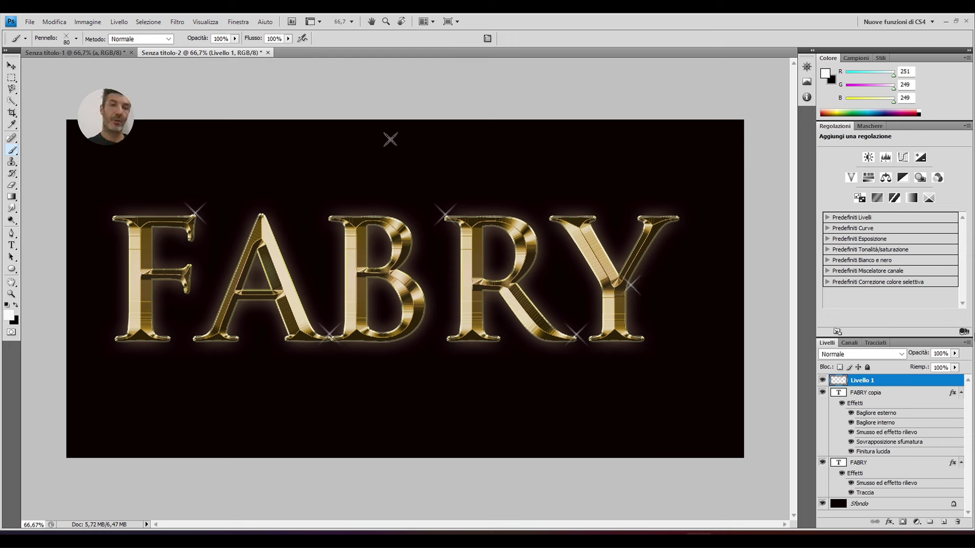